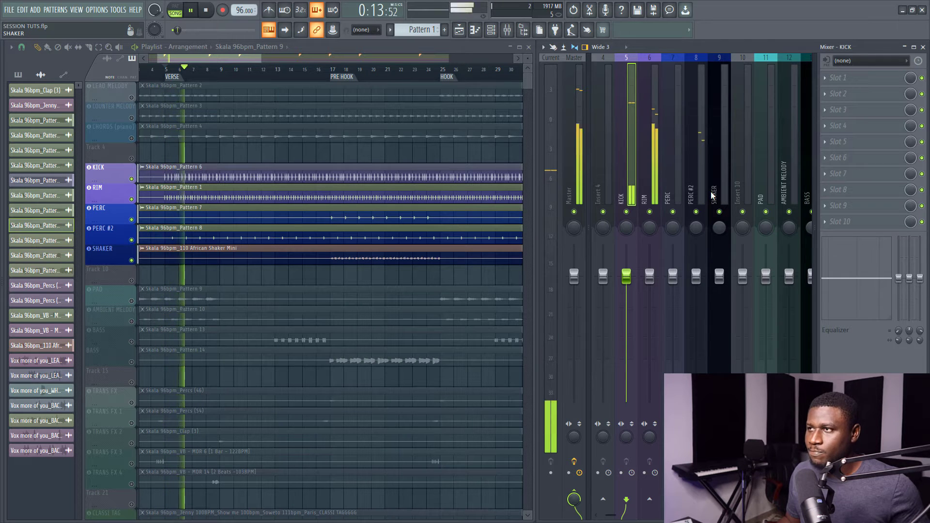
# - Select the PRE HOOK section from bar 17 to bar 25 as the playback range and audition the drums
pyautogui.press('space')
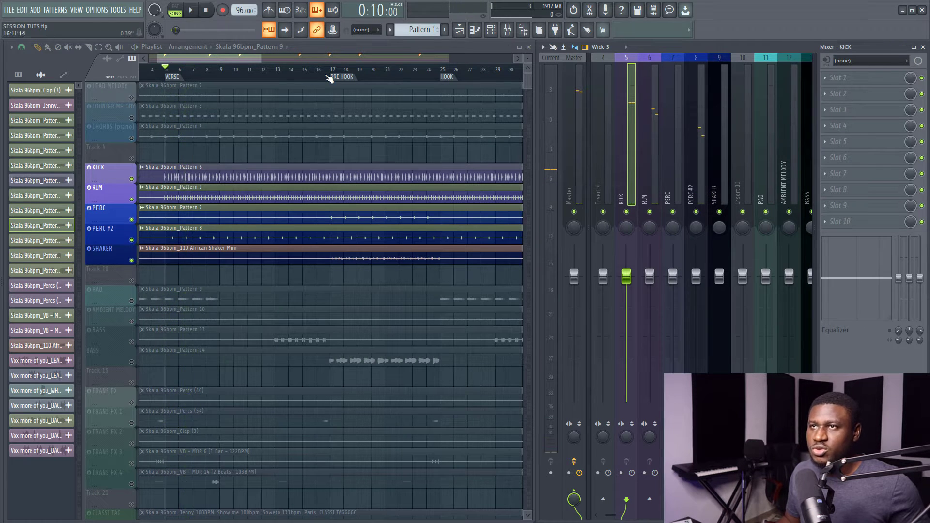
pyautogui.click(330, 69)
pyautogui.moveTo(342, 76); pyautogui.dragTo(432, 91)
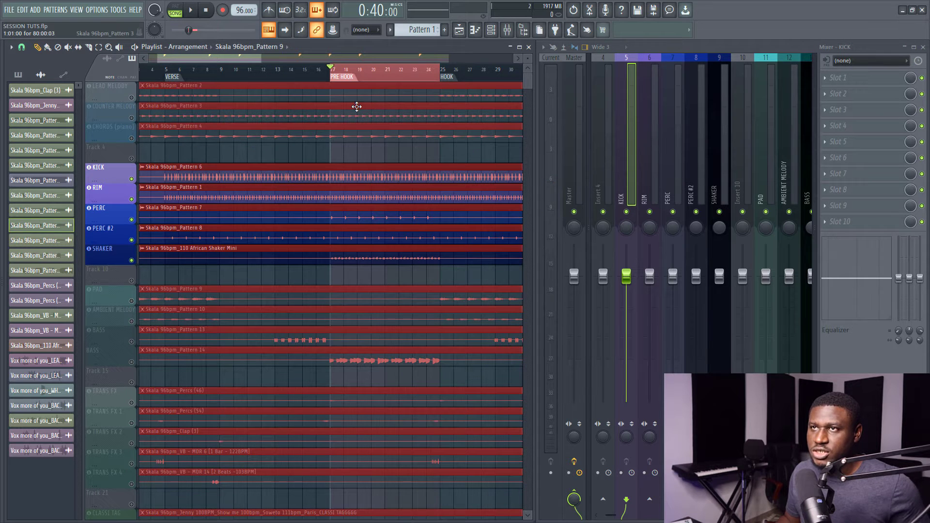
pyautogui.press('space')
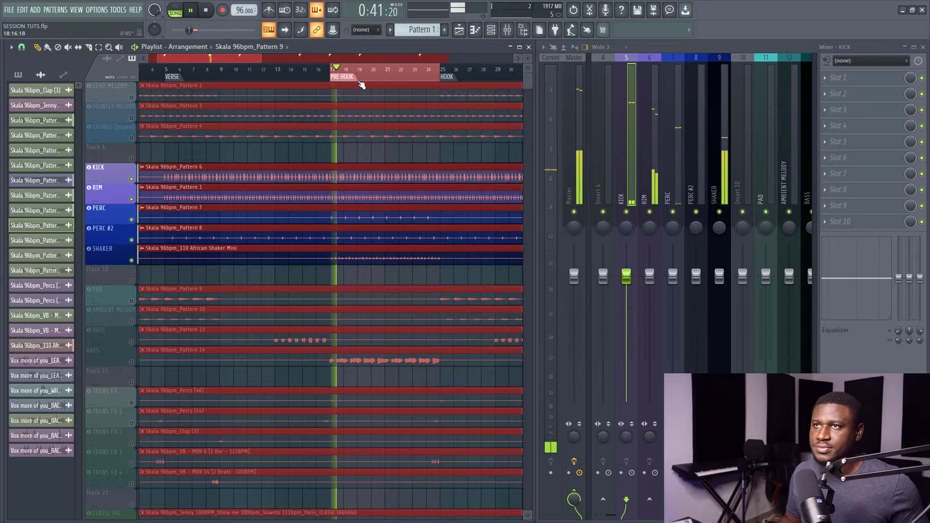
pyautogui.scroll(-2, 361, 81)
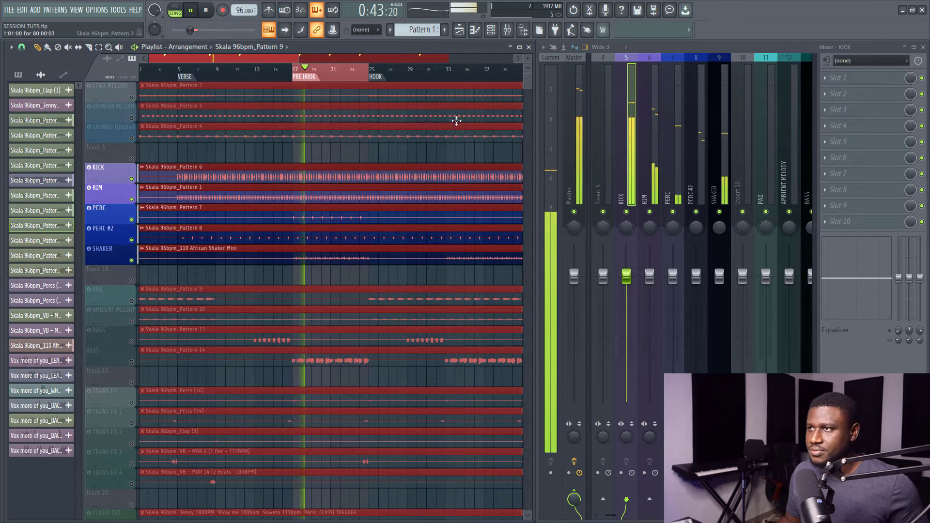
pyautogui.keyDown('ctrl'); pyautogui.click(337, 150); pyautogui.keyUp('ctrl')
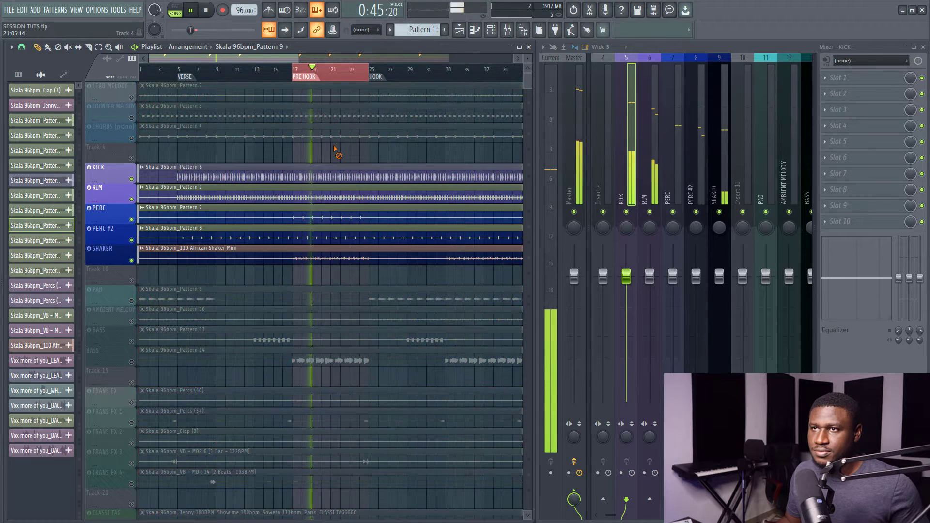
pyautogui.press('space')
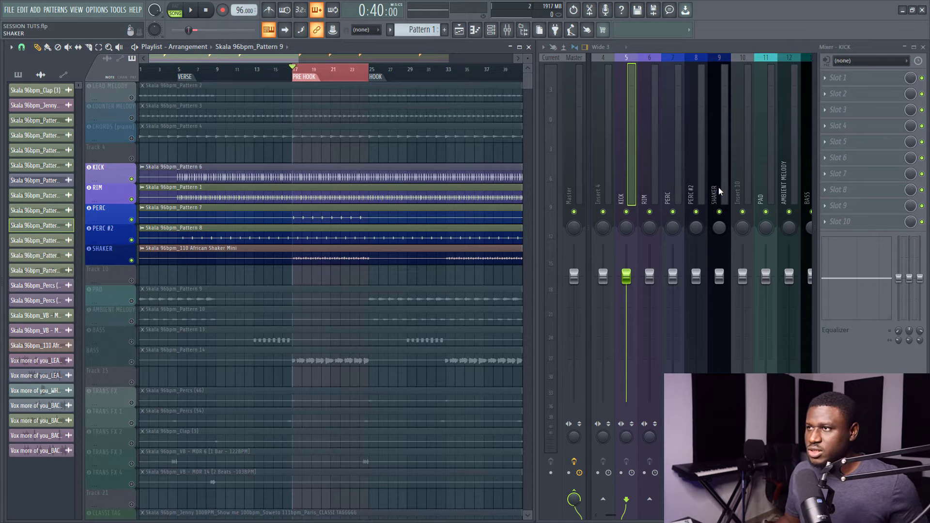
# - Lower the faders of KICK, RIM, PERC, PERC #2 and SHAKER together to about -3.6 dB
pyautogui.moveTo(717, 191); pyautogui.dragTo(622, 206)
pyautogui.moveTo(628, 278); pyautogui.dragTo(629, 298)
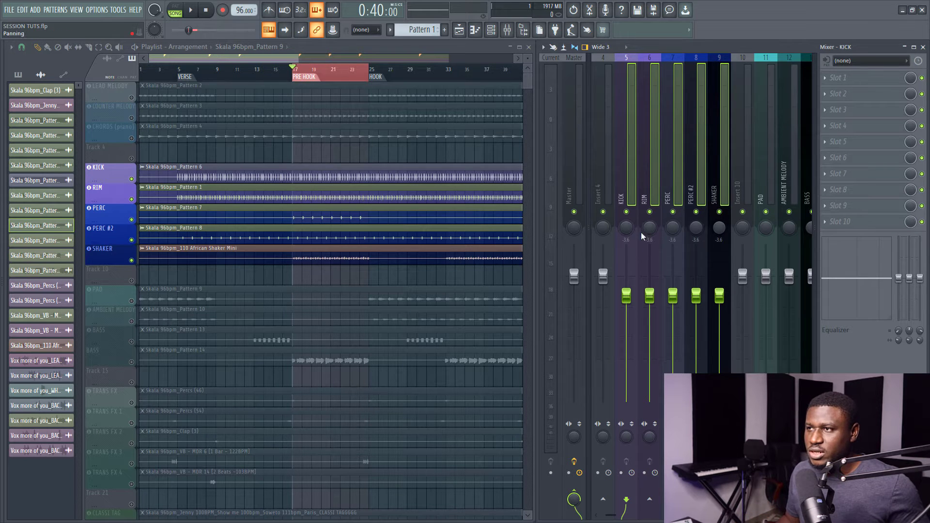
pyautogui.click(655, 165)
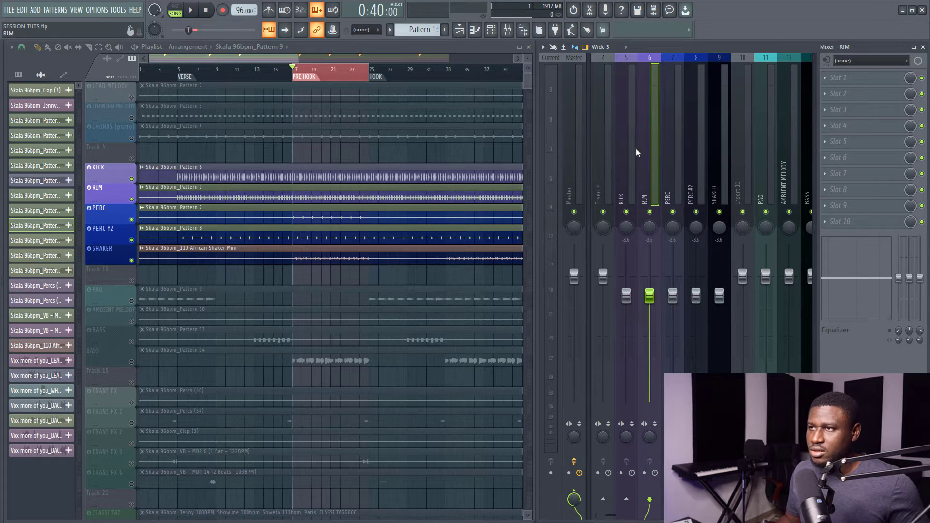
# - Mute the other drum tracks and add Fruity Parametric EQ 2 to KICK with a 34 Hz high-pass and a low-pass filter
pyautogui.click(631, 153)
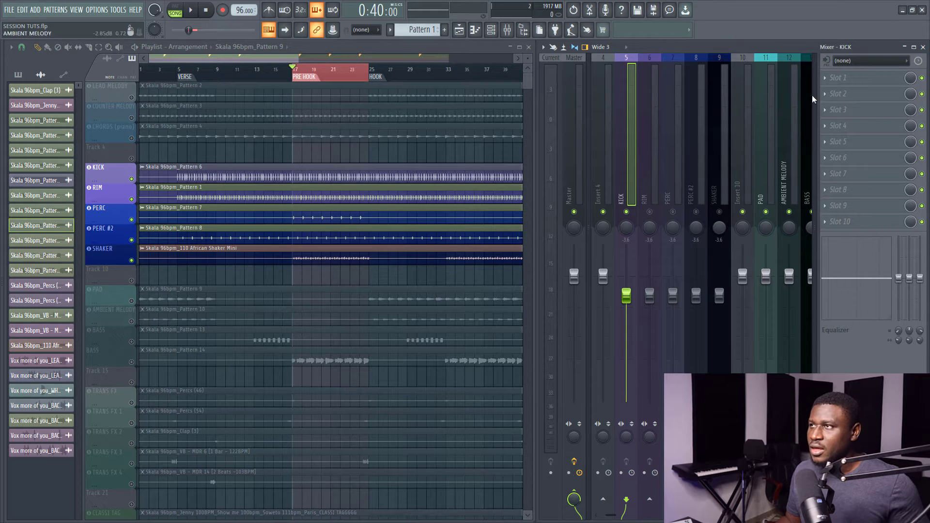
pyautogui.click(838, 78)
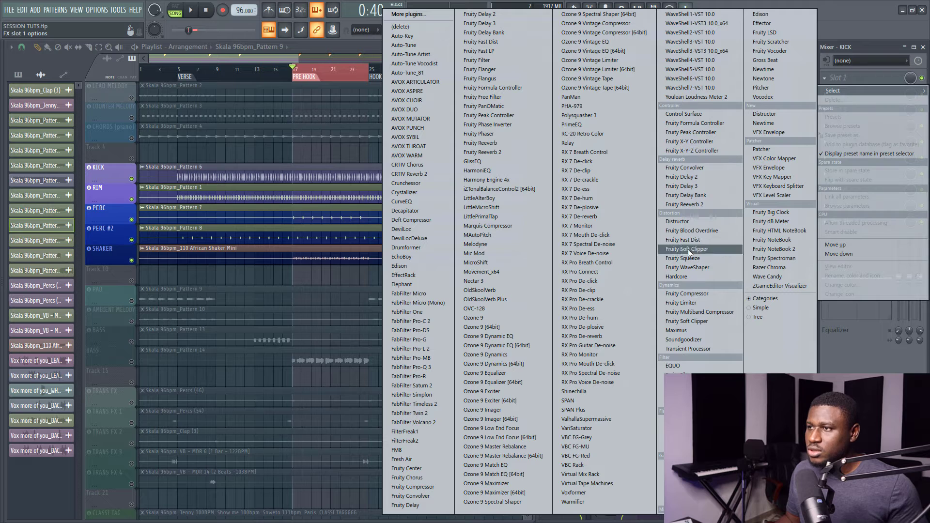
pyautogui.click(688, 402)
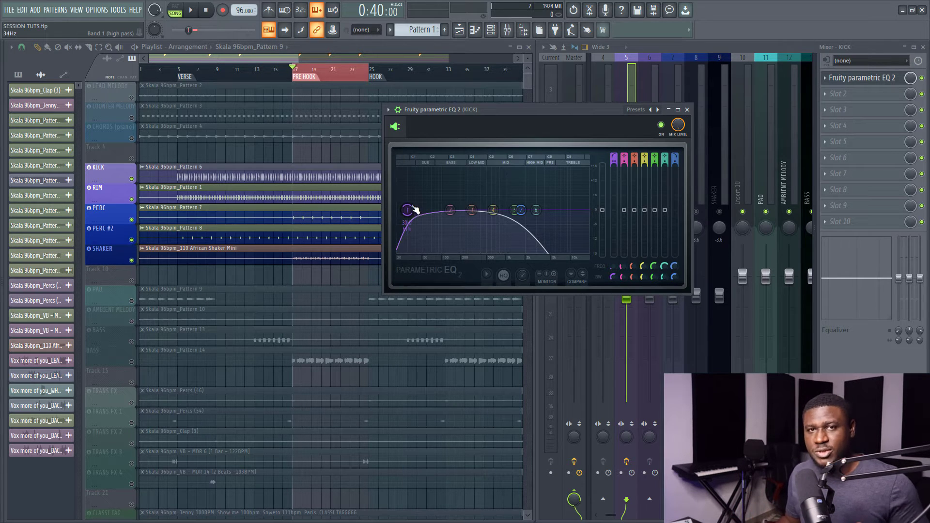
pyautogui.press('space')
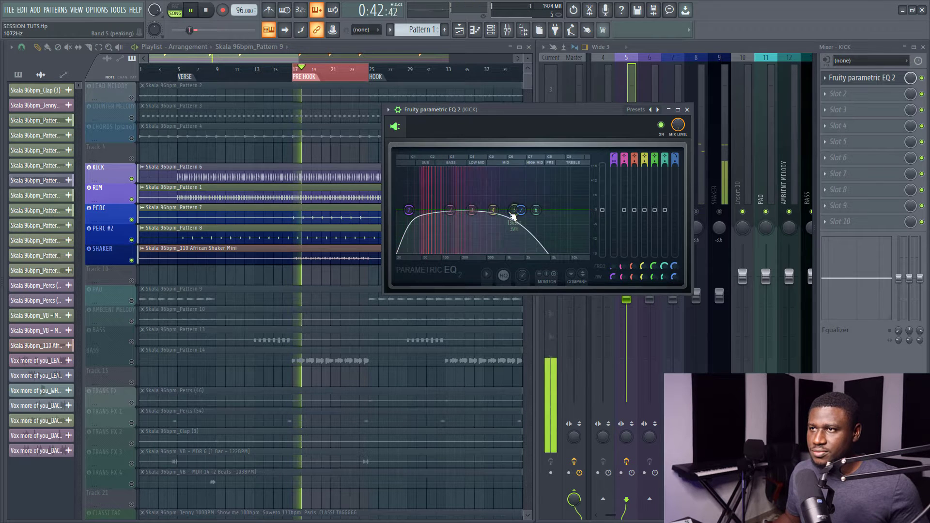
pyautogui.moveTo(515, 210); pyautogui.dragTo(531, 210)
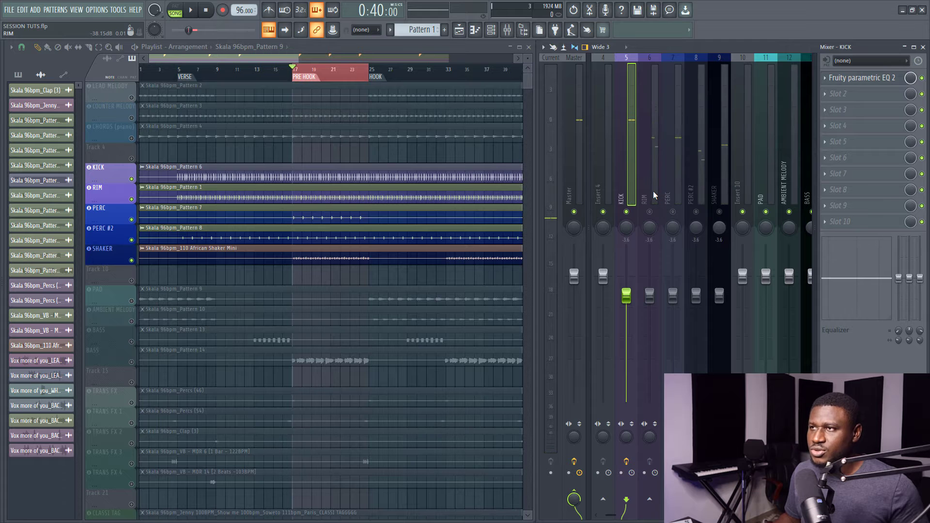
# - Unmute the RIM track and lower its fader to about -5.5 dB while it plays with the kick
pyautogui.click(653, 191)
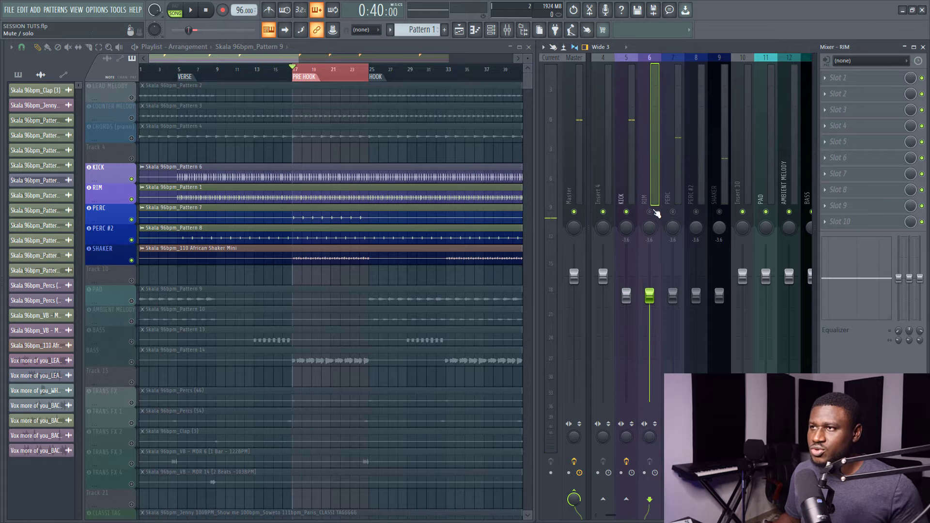
pyautogui.press('space')
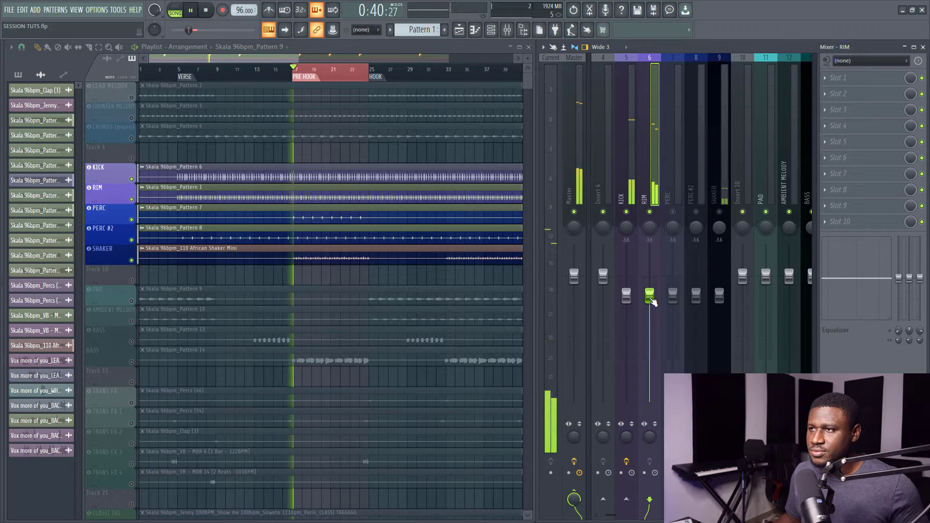
pyautogui.moveTo(655, 294); pyautogui.dragTo(650, 307)
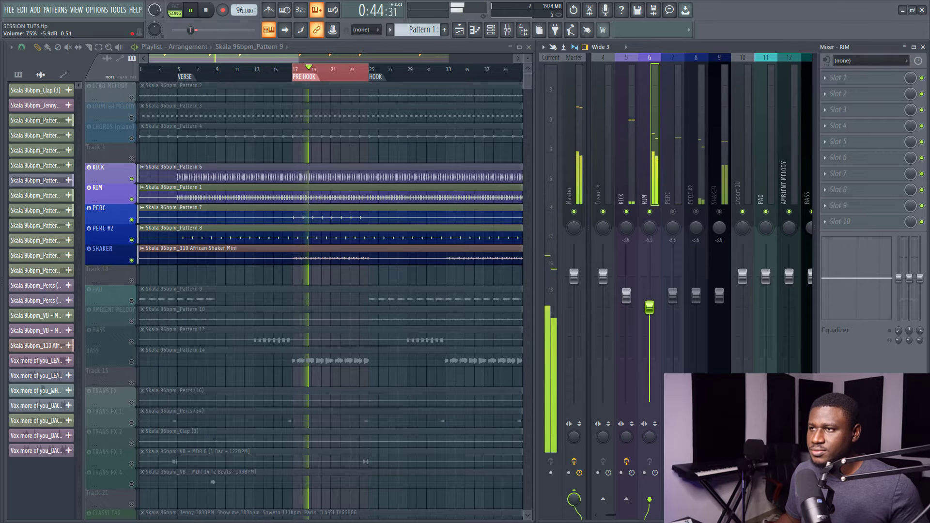
pyautogui.moveTo(650, 308); pyautogui.dragTo(650, 307)
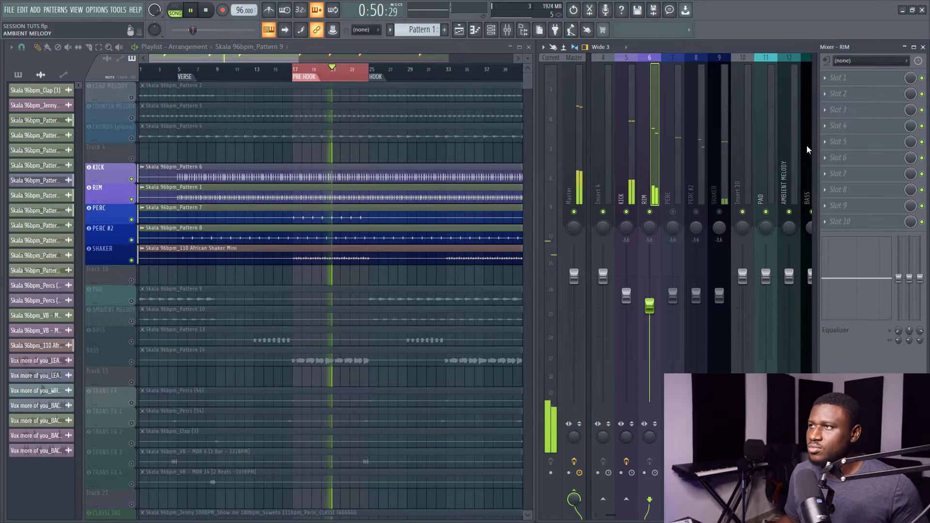
pyautogui.press('space')
# - Add Fruity Parametric EQ 2 to RIM with a 638 Hz high-pass and a high-shelf cut near 7 kHz, and raise its fader slightly
pyautogui.click(838, 77)
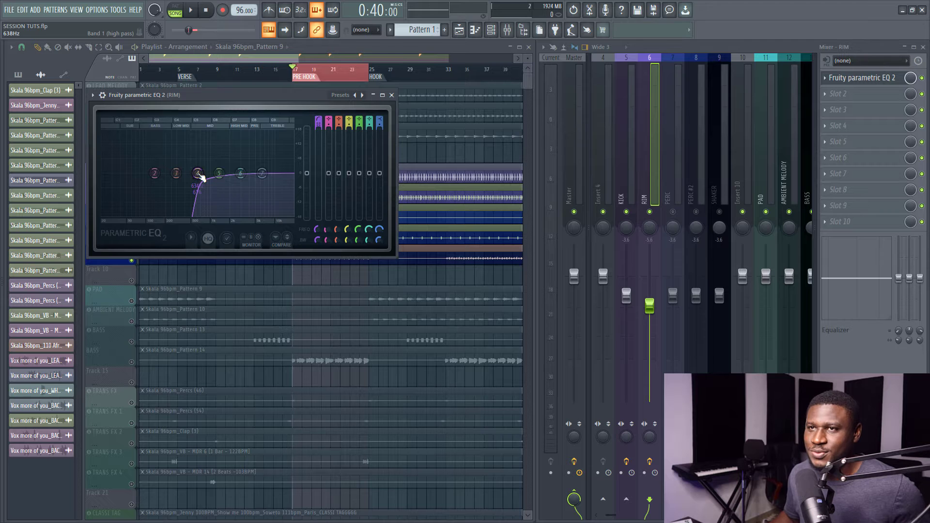
pyautogui.press('space')
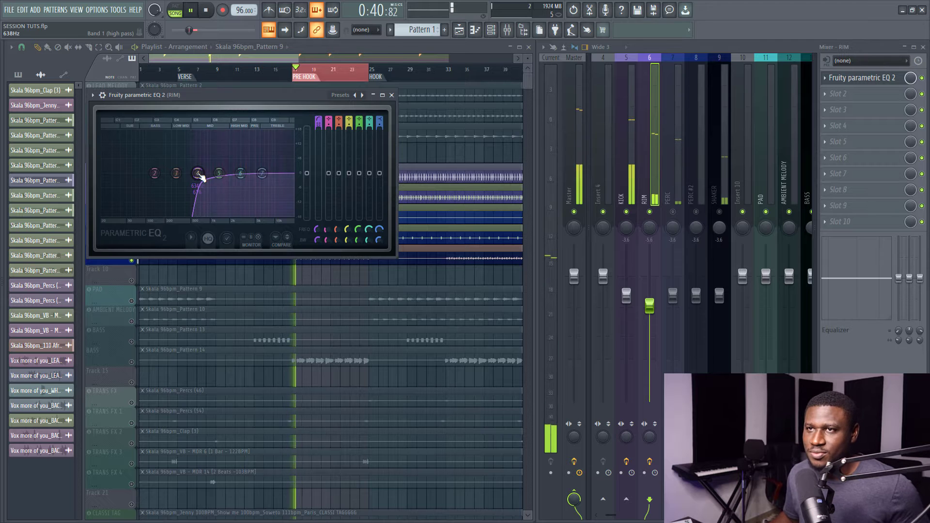
pyautogui.press('space')
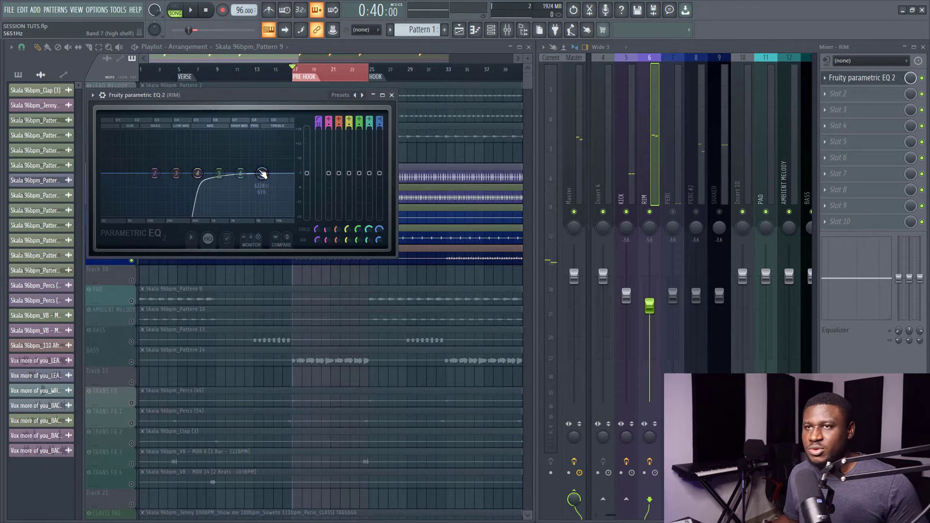
pyautogui.moveTo(263, 173); pyautogui.dragTo(264, 175)
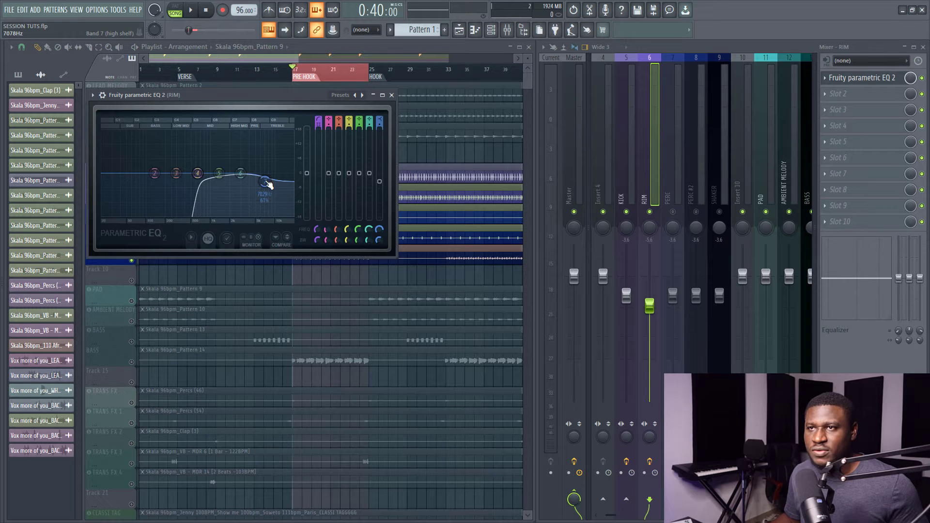
pyautogui.press('space')
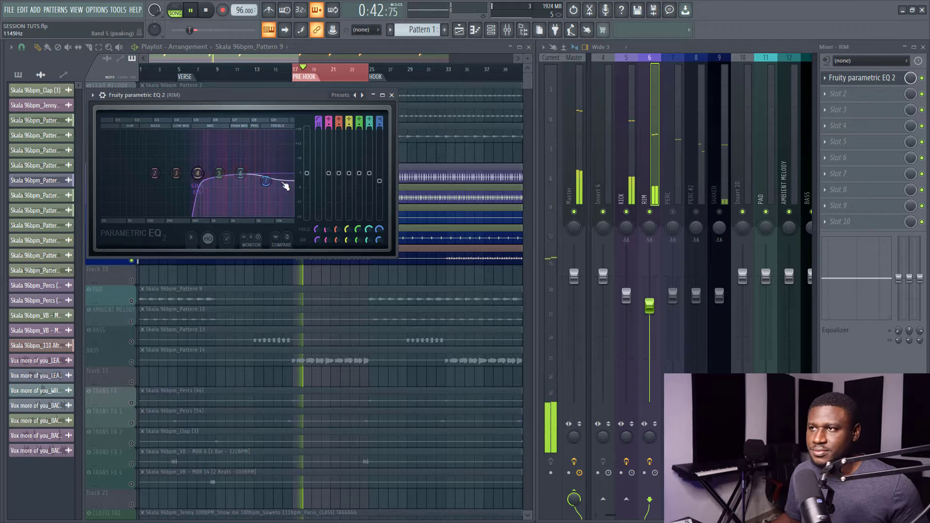
pyautogui.moveTo(654, 313); pyautogui.dragTo(653, 306)
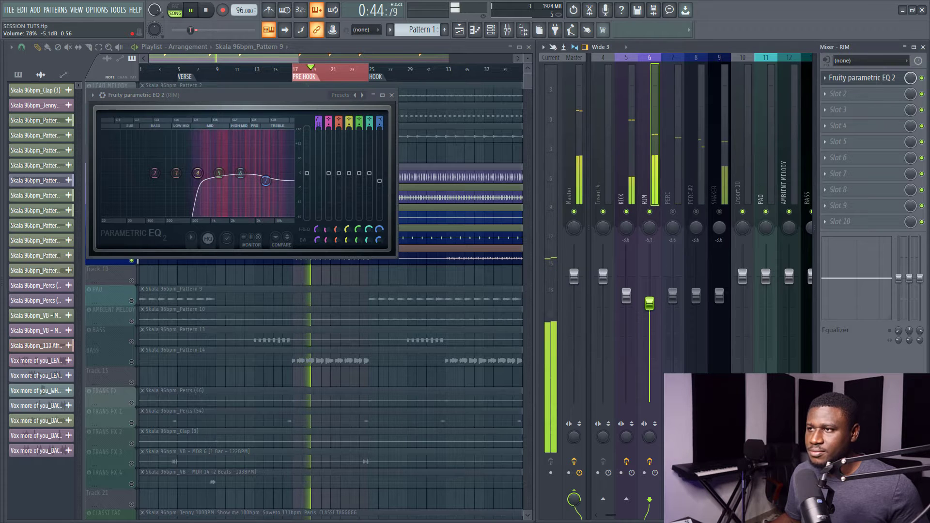
# - Lower the low-pass cutoff in the KICK equalizer to below 902 Hz during playback, and close both equalizer windows
pyautogui.click(626, 181)
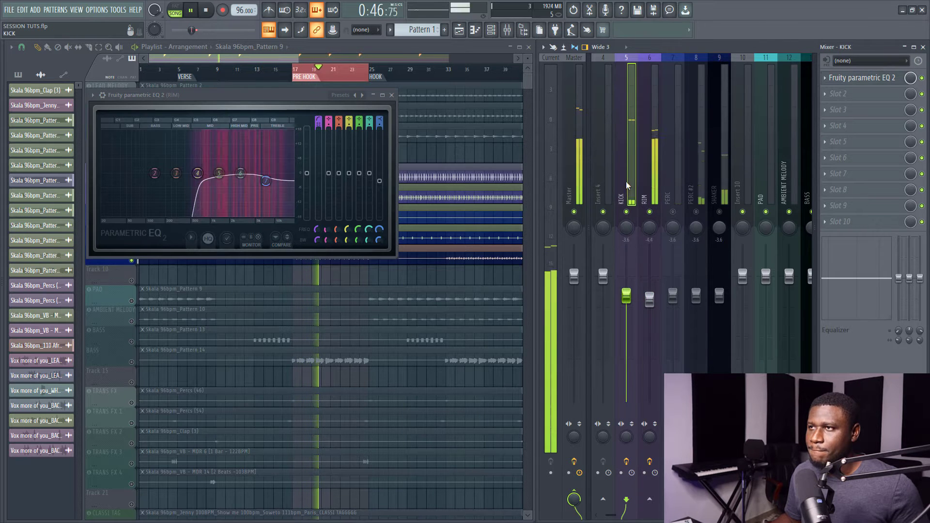
pyautogui.press('space')
pyautogui.click(872, 79)
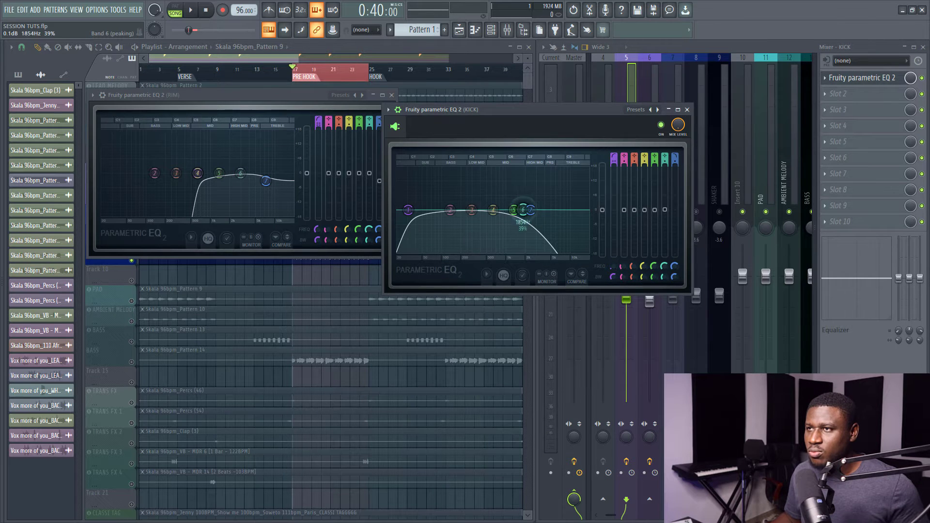
pyautogui.moveTo(530, 210); pyautogui.dragTo(506, 210)
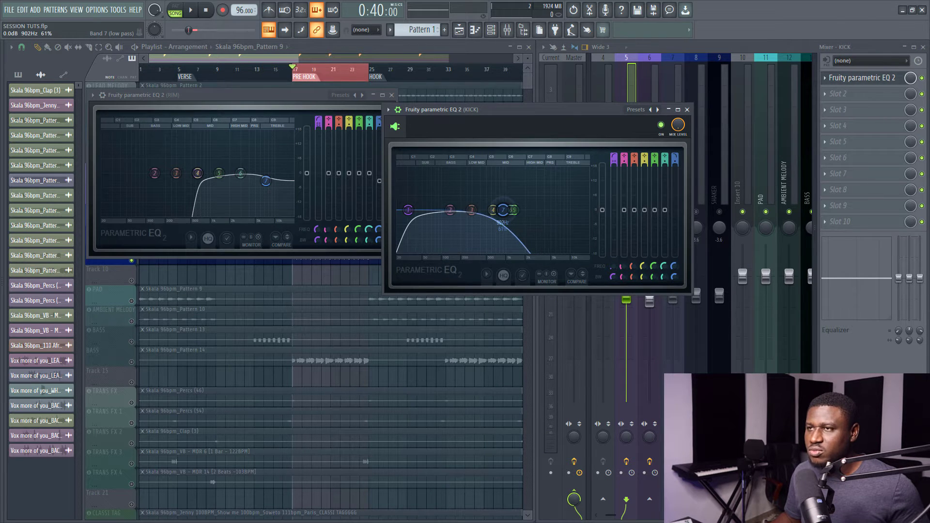
pyautogui.press('space')
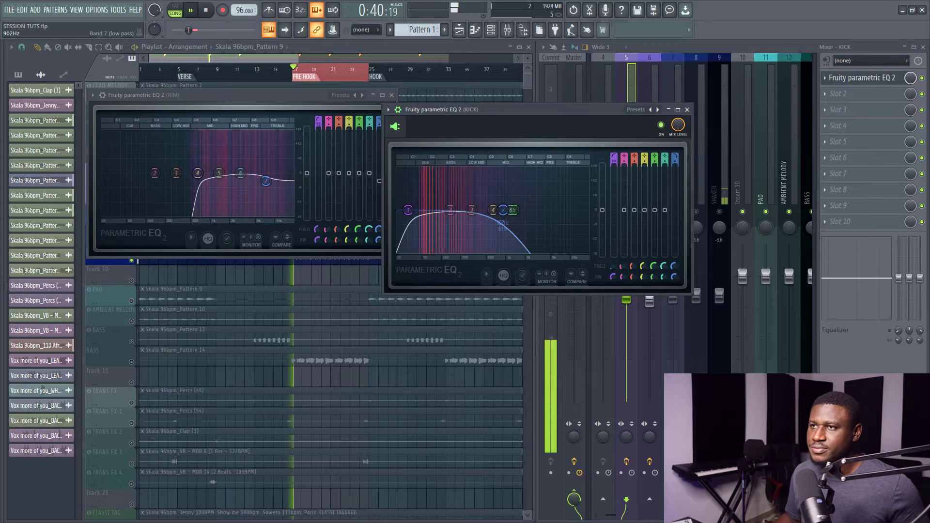
pyautogui.moveTo(503, 210); pyautogui.dragTo(492, 210)
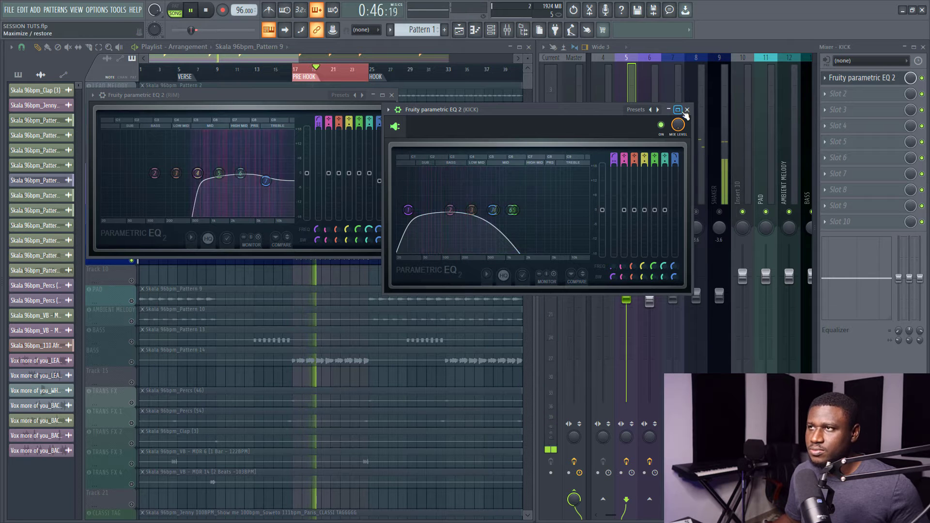
pyautogui.click(687, 109)
pyautogui.click(392, 96)
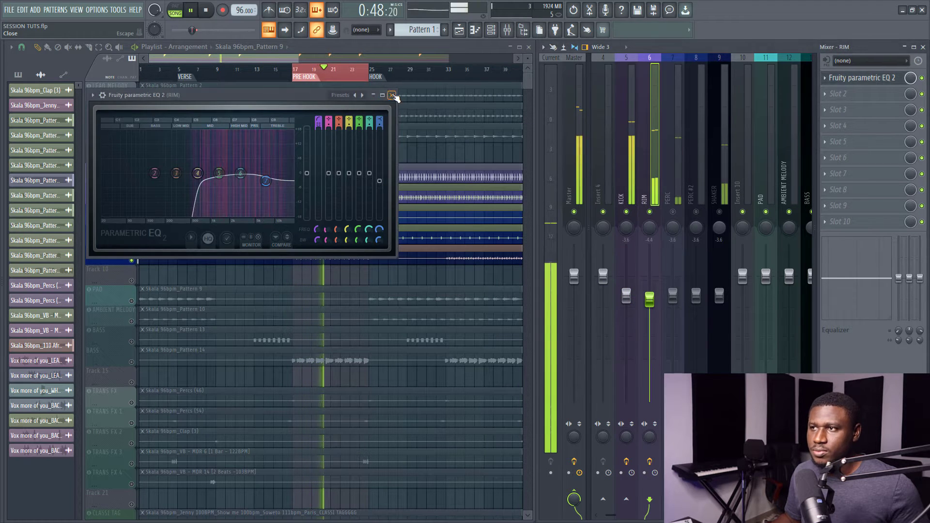
# - Rebalance the RIM fader against the kick to about -5.8 dB
pyautogui.moveTo(650, 300); pyautogui.dragTo(650, 314)
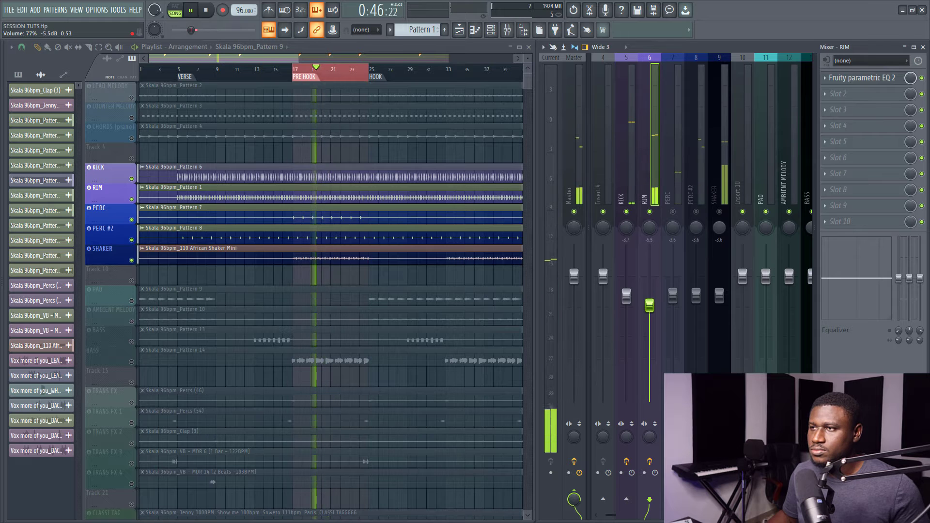
pyautogui.moveTo(650, 297); pyautogui.dragTo(649, 297)
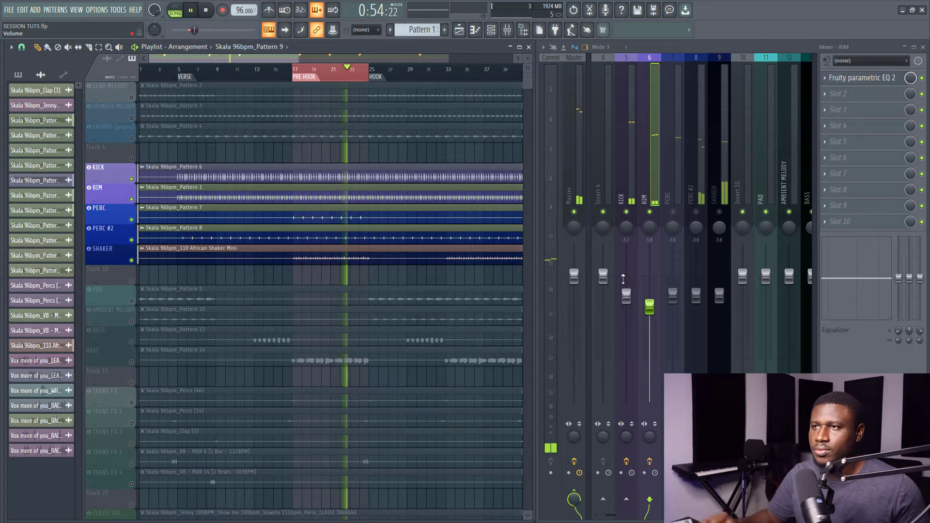
pyautogui.press('space')
# - Pan the RIM track 7% right and audition it with the kick
pyautogui.moveTo(651, 234); pyautogui.dragTo(651, 233)
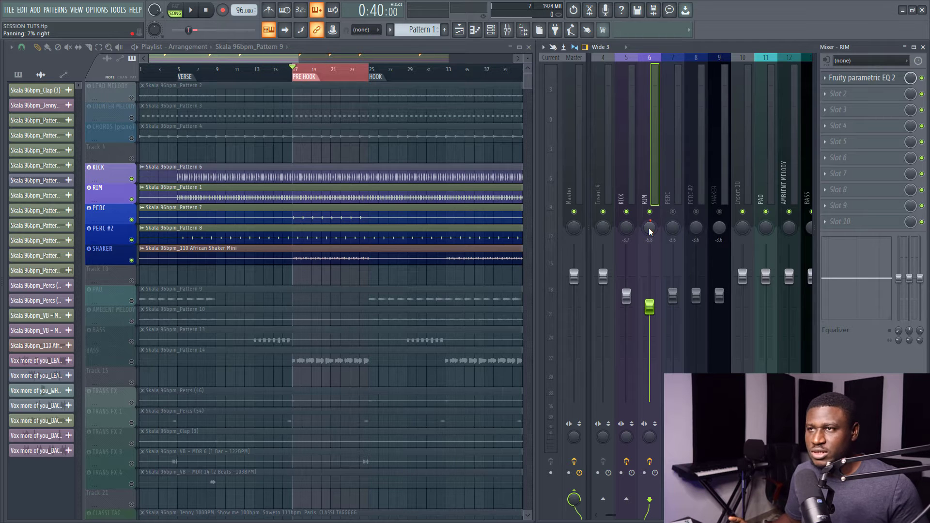
pyautogui.press('space')
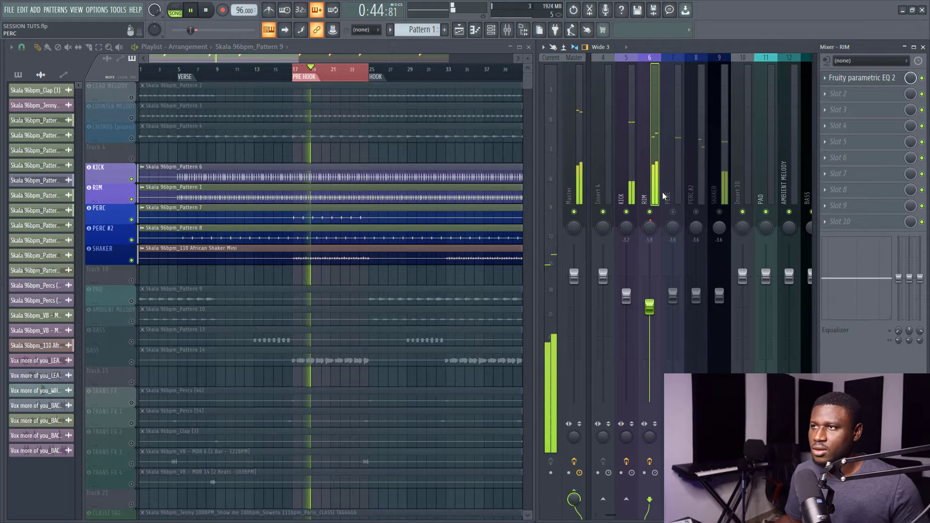
pyautogui.press('space')
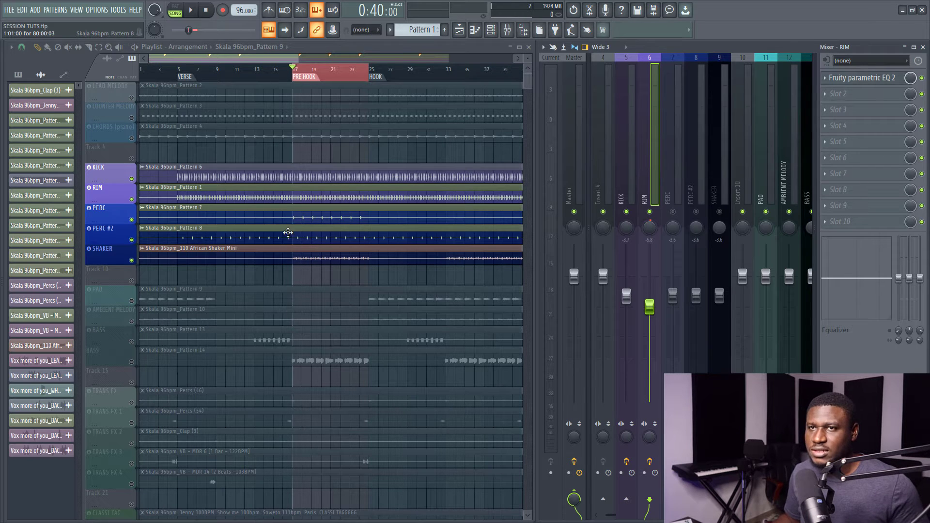
# - Unmute the PERC mixer track, audition it with the other drums, and add Fruity Parametric EQ 2 to its first effect slot
pyautogui.click(666, 185)
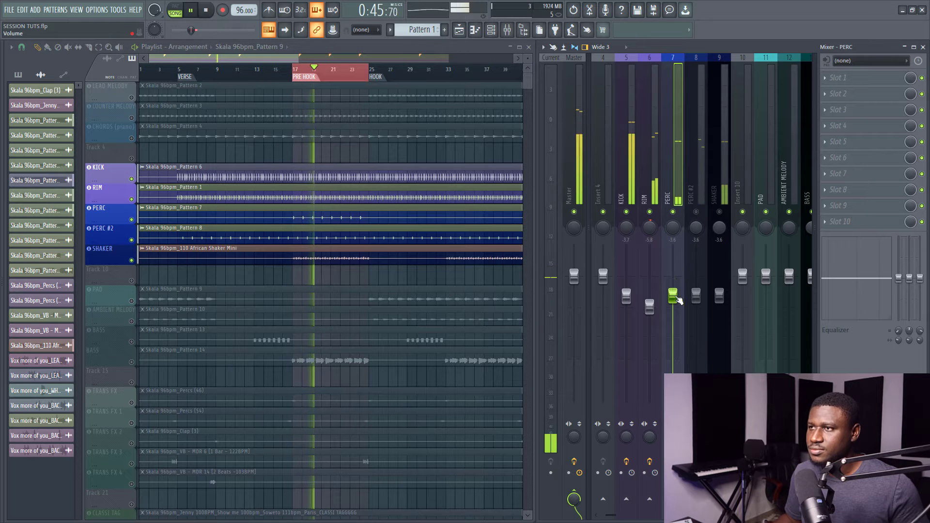
pyautogui.click(840, 84)
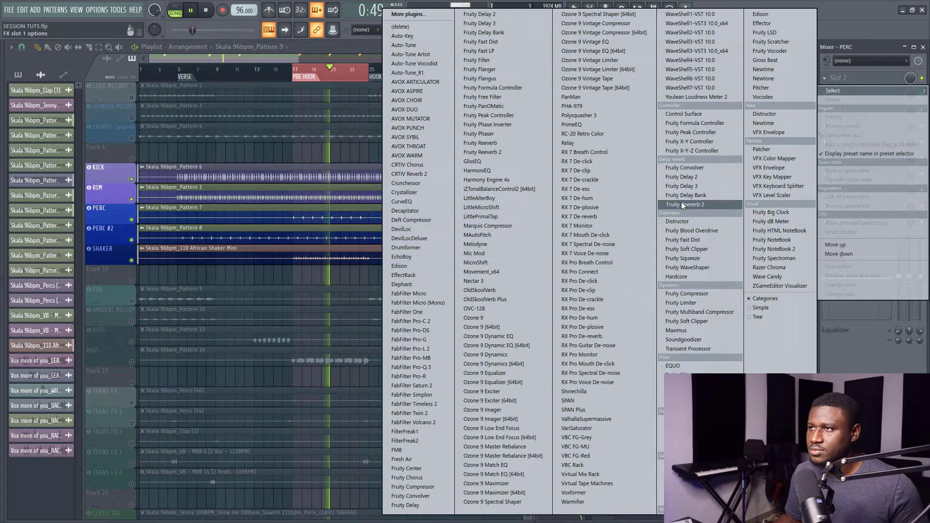
pyautogui.click(693, 403)
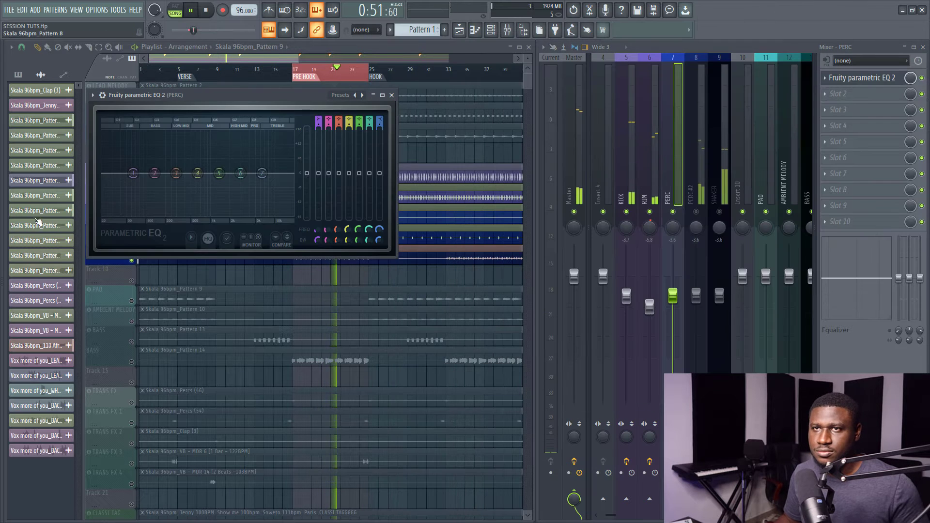
pyautogui.press('space')
# - Change band 1 of the PERC equalizer to a high-pass filter and audition it
pyautogui.rightClick(133, 173)
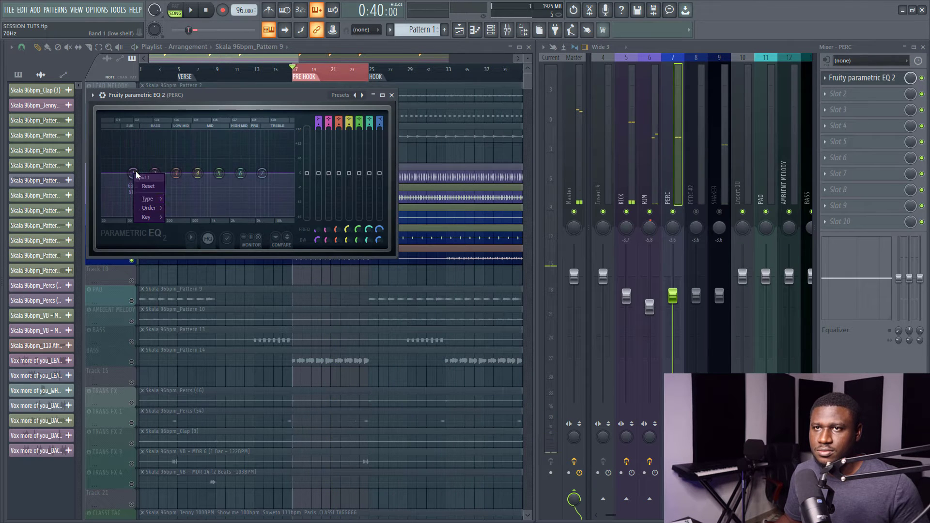
pyautogui.click(174, 208)
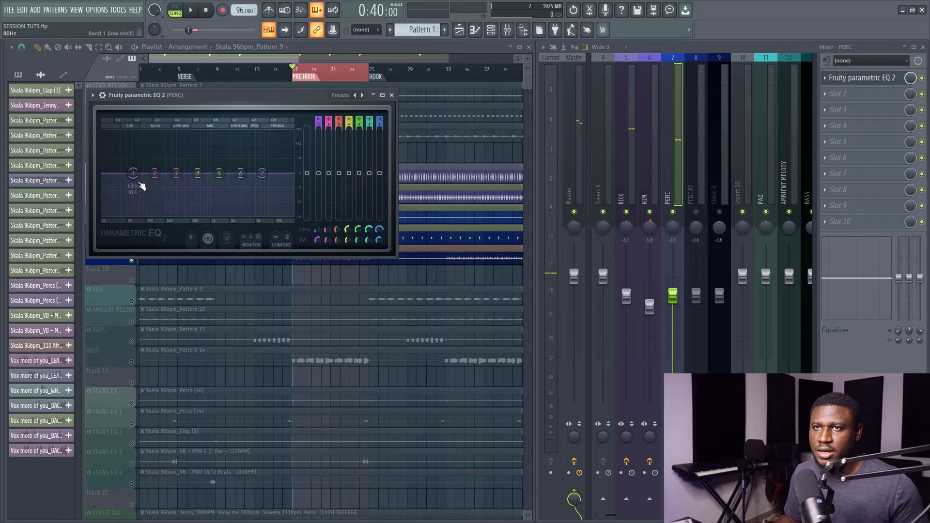
pyautogui.rightClick(133, 173)
pyautogui.moveTo(150, 200)
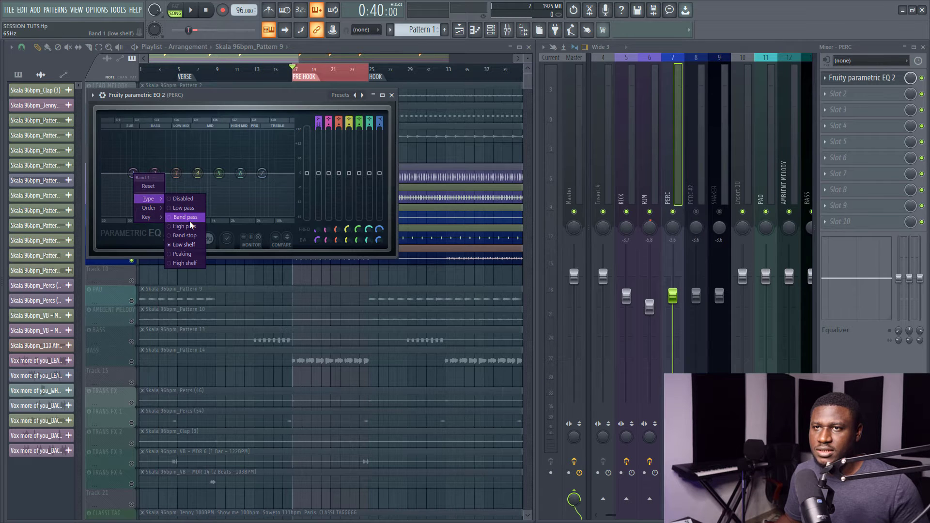
pyautogui.click(184, 226)
pyautogui.press('space')
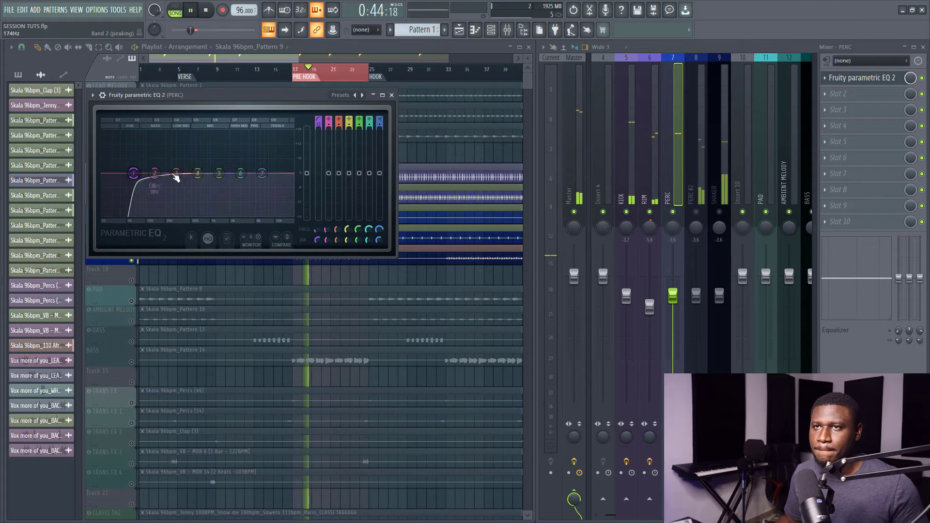
# - Change band 7 of the PERC equalizer to a low-pass filter and lower its cutoff to about 4523 Hz during playback
pyautogui.press('space')
pyautogui.rightClick(262, 173)
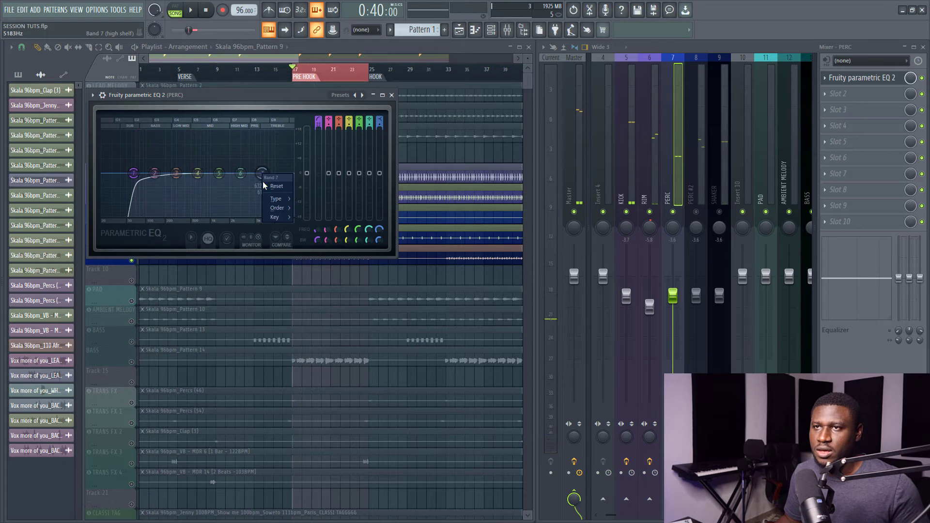
pyautogui.moveTo(281, 206)
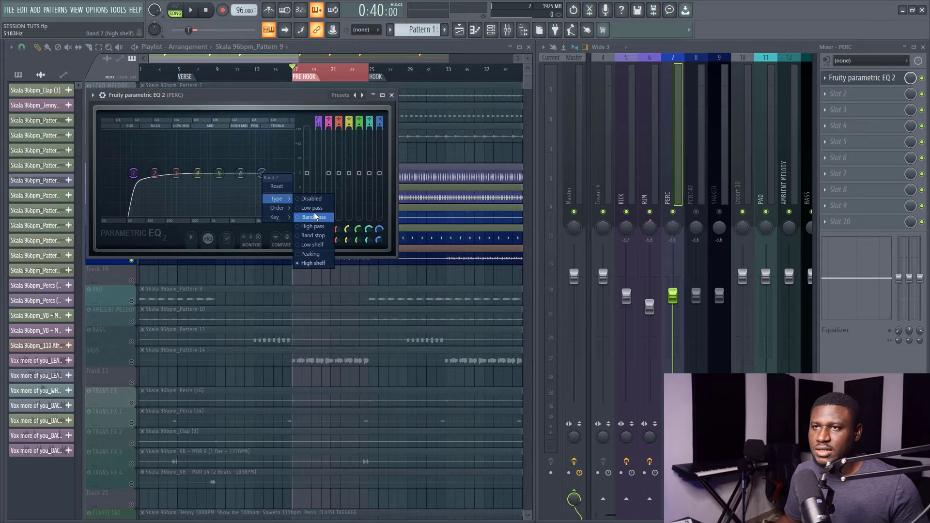
pyautogui.click(312, 208)
pyautogui.press('space')
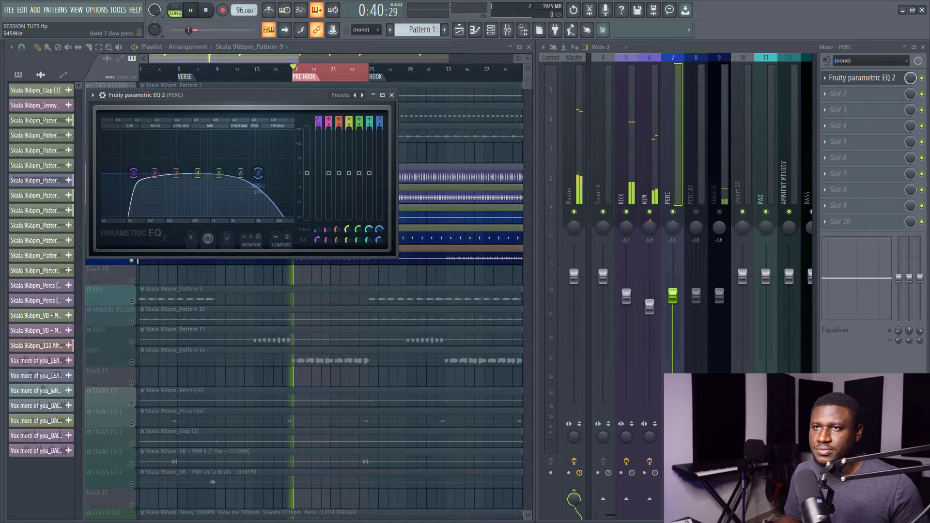
pyautogui.moveTo(258, 173); pyautogui.dragTo(253, 173)
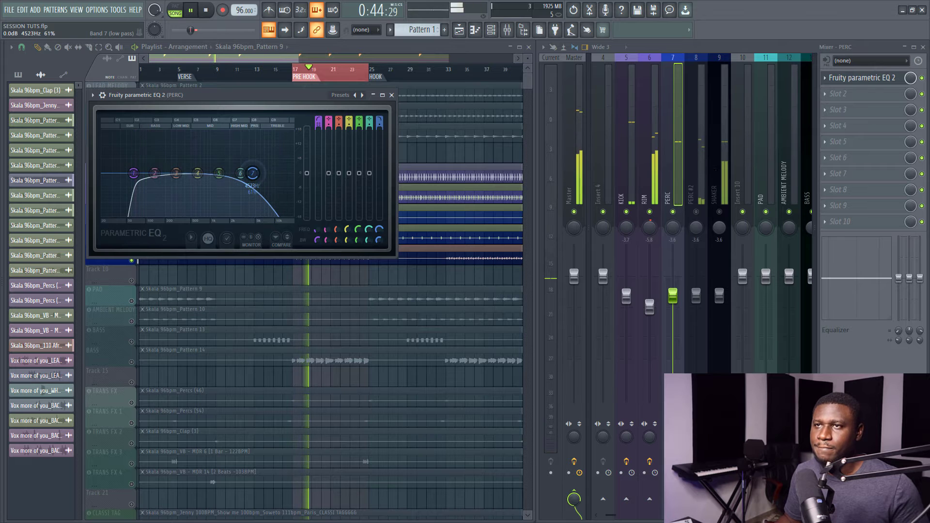
# - Close the PERC equalizer and lower the PERC fader to about -4.1 dB against the kick and rim
pyautogui.click(392, 95)
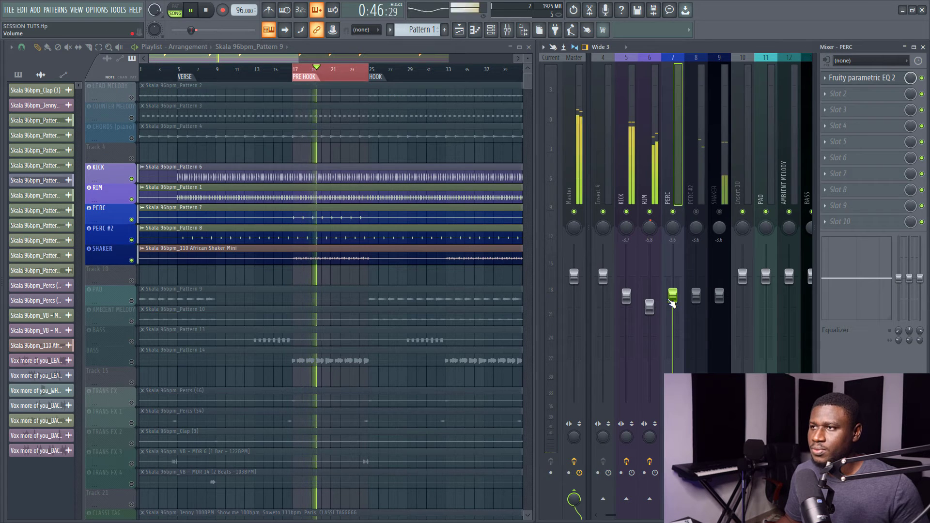
pyautogui.moveTo(672, 300); pyautogui.dragTo(673, 304)
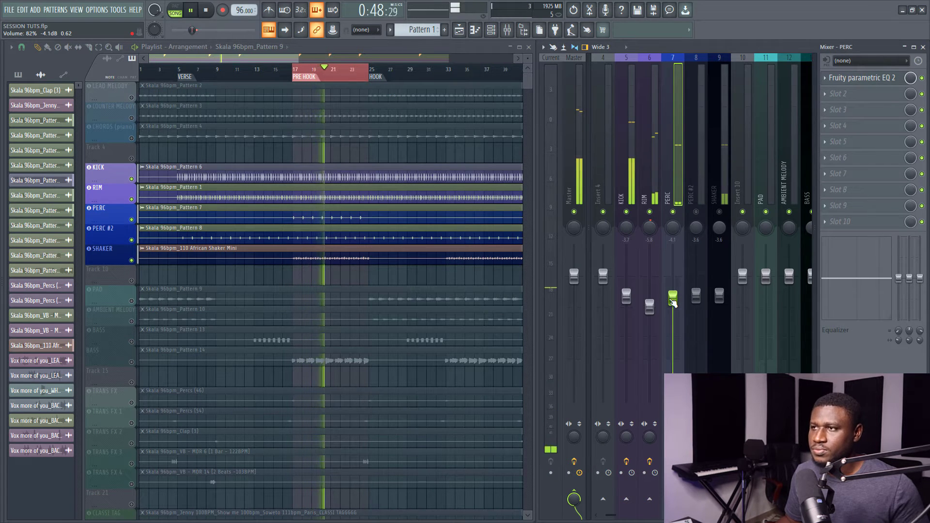
pyautogui.press('space')
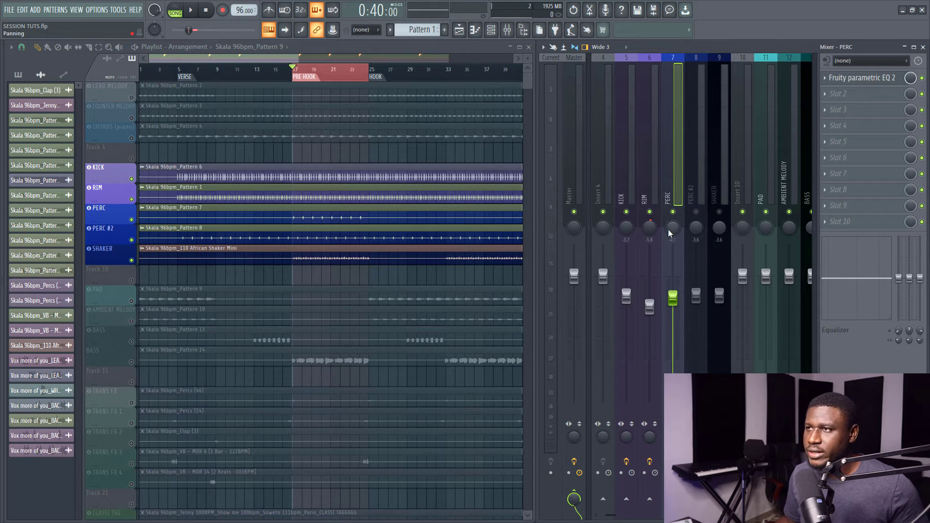
# - Unmute the PERC #2 track and pan it to the left during playback
pyautogui.click(691, 189)
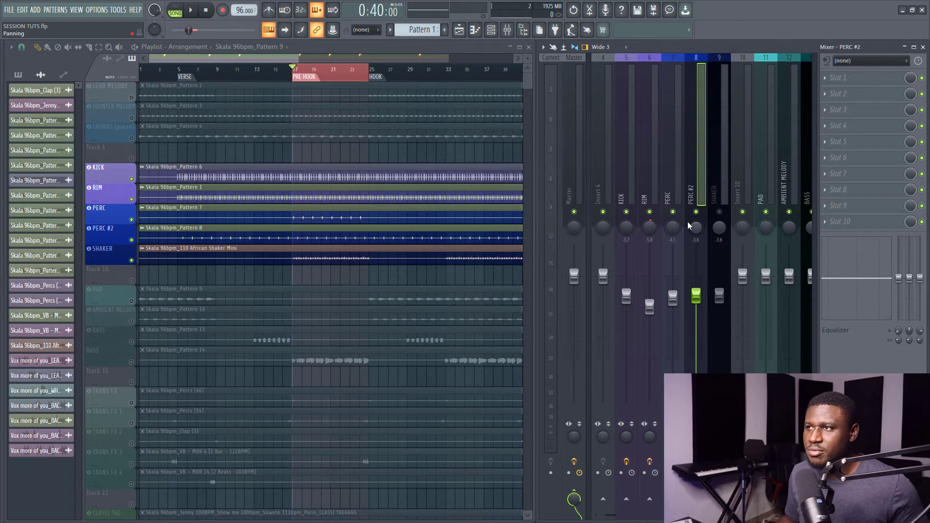
pyautogui.rightClick(695, 226)
pyautogui.click(706, 234)
pyautogui.press('space')
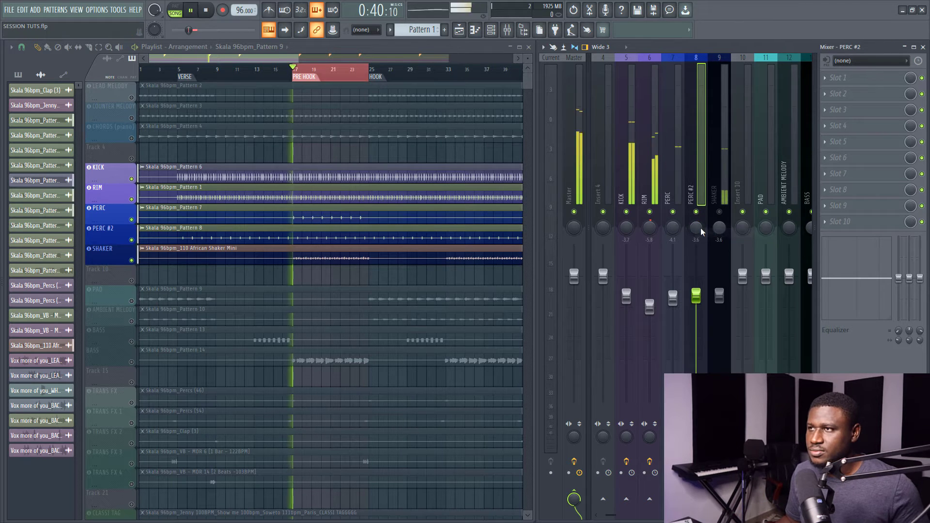
pyautogui.moveTo(697, 228)
pyautogui.mouseDown()
pyautogui.moveTo(696, 213)
pyautogui.moveTo(696, 255)
pyautogui.moveTo(697, 245)
pyautogui.mouseUp()
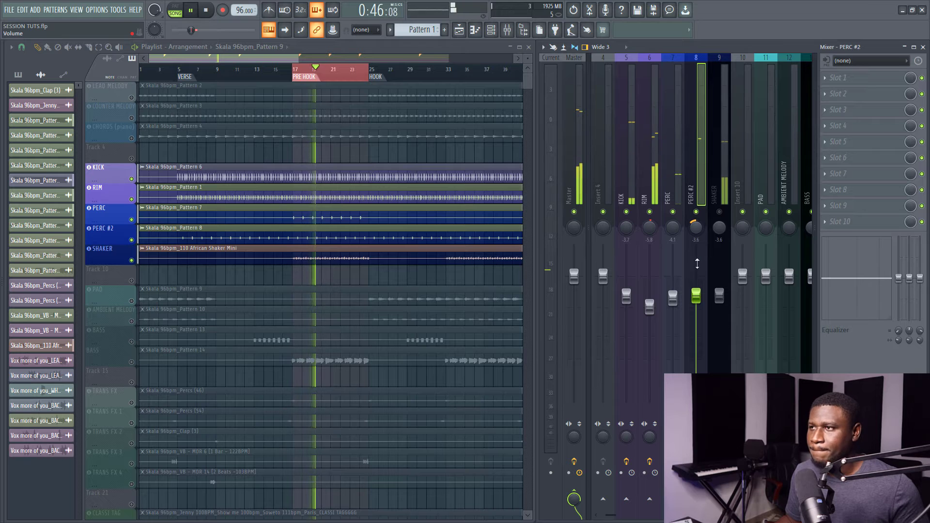
# - Lower the PERC #2 fader to about -6.2 dB and ease its panning back to only slightly left
pyautogui.moveTo(697, 296); pyautogui.dragTo(696, 302)
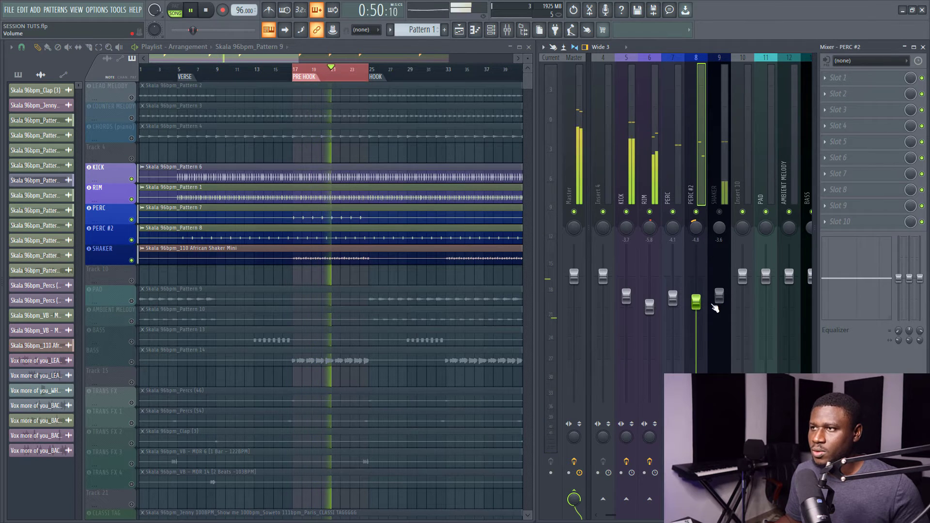
pyautogui.moveTo(697, 228); pyautogui.dragTo(696, 216)
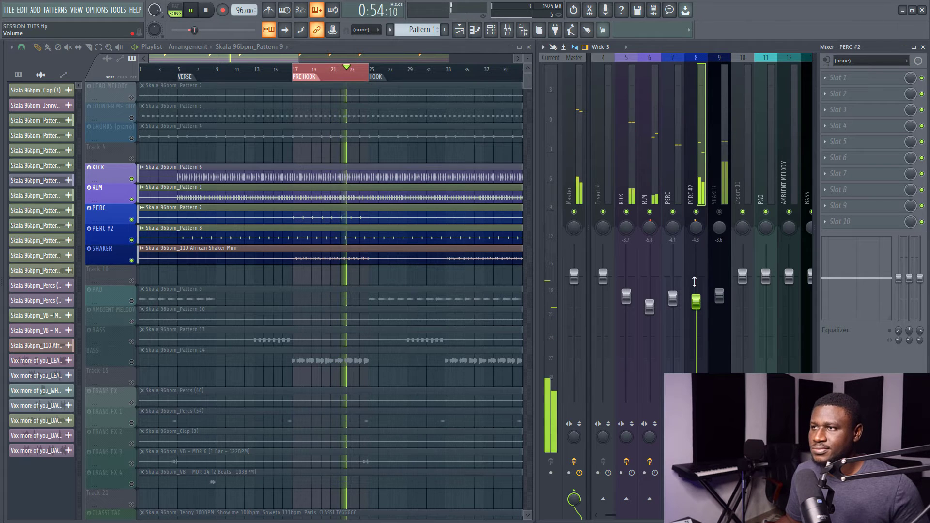
pyautogui.moveTo(696, 301); pyautogui.dragTo(696, 314)
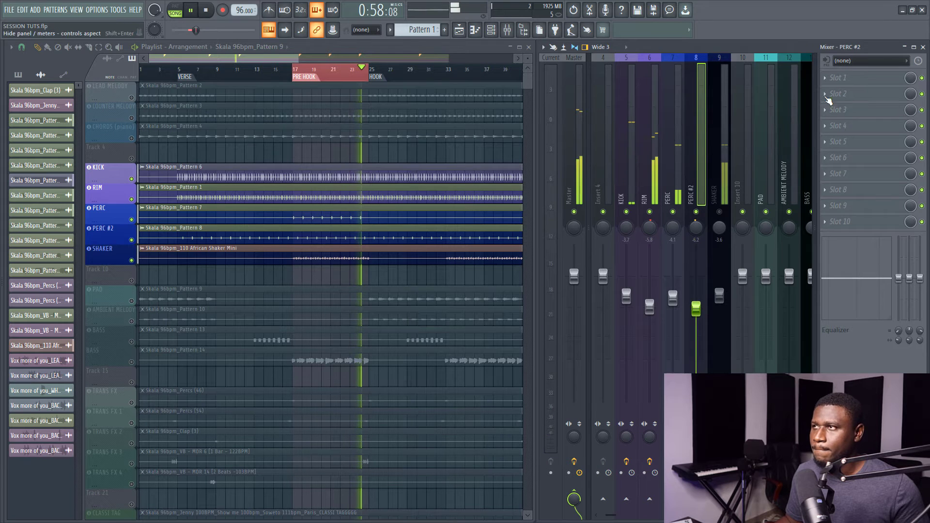
# - Add Fruity Parametric EQ 2 to PERC #2 with a low-end high-pass filter, audition it, and close the equalizer
pyautogui.click(838, 78)
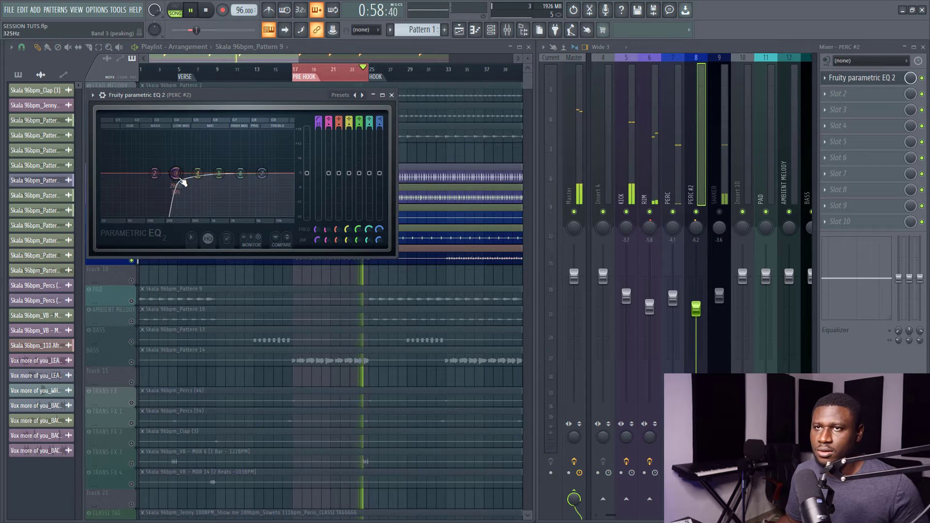
pyautogui.moveTo(176, 173); pyautogui.dragTo(183, 173)
pyautogui.click(392, 95)
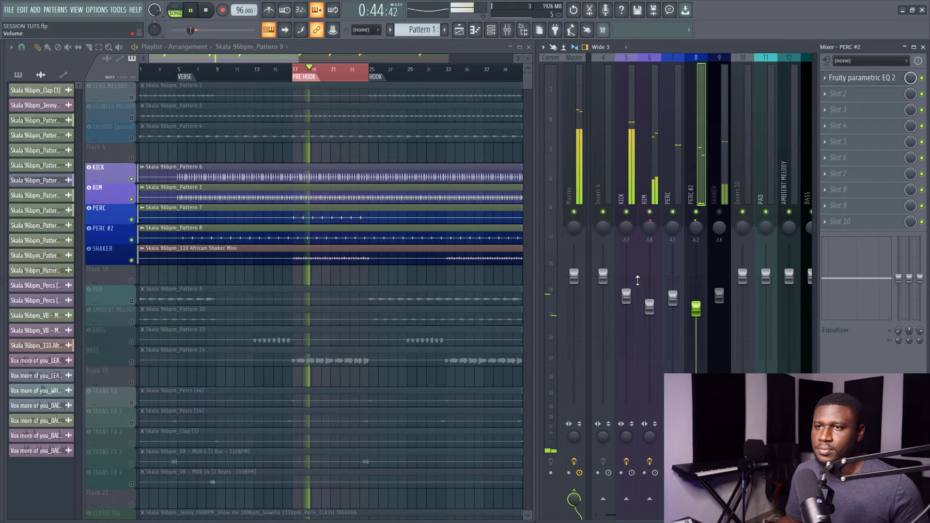
pyautogui.press('space')
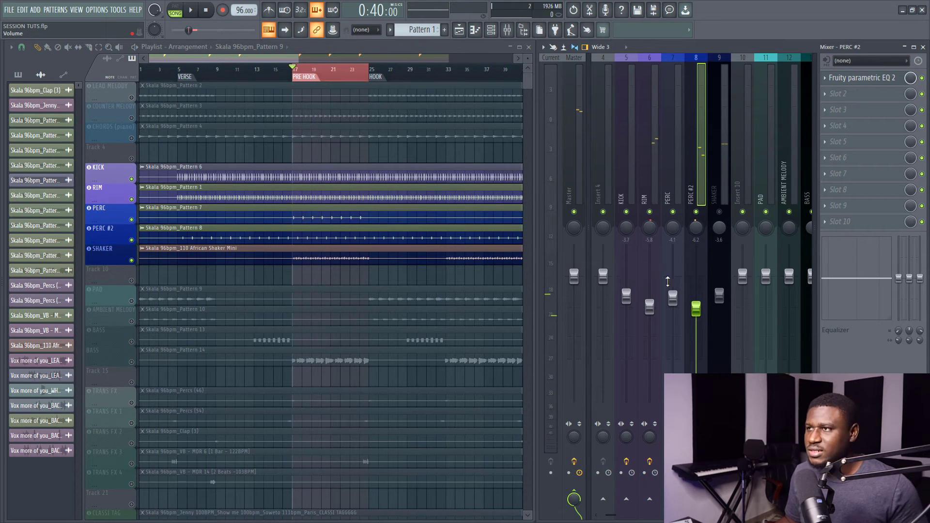
# - Unmute SHAKER, lower its fader to about -9.8 dB, and add Fruity Parametric EQ 2 with a high-pass and slight high-shelf cut
pyautogui.click(718, 182)
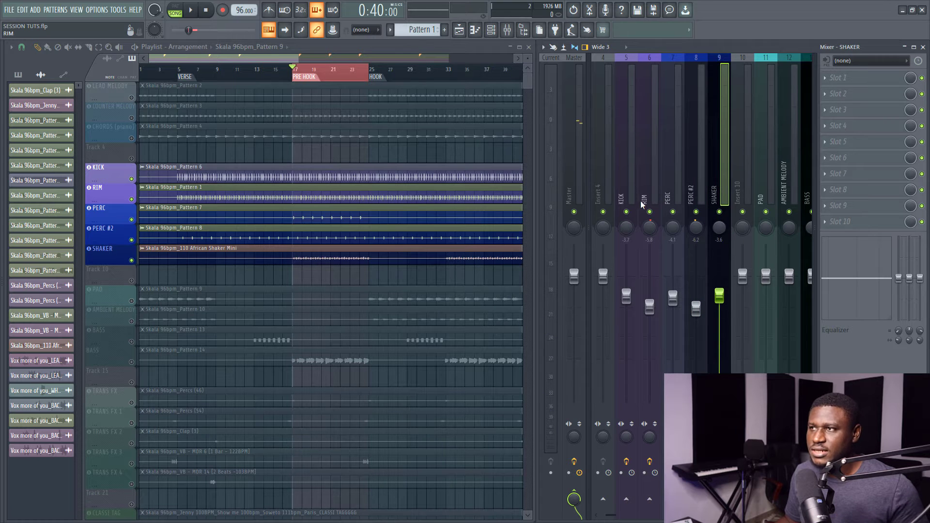
pyautogui.press('space')
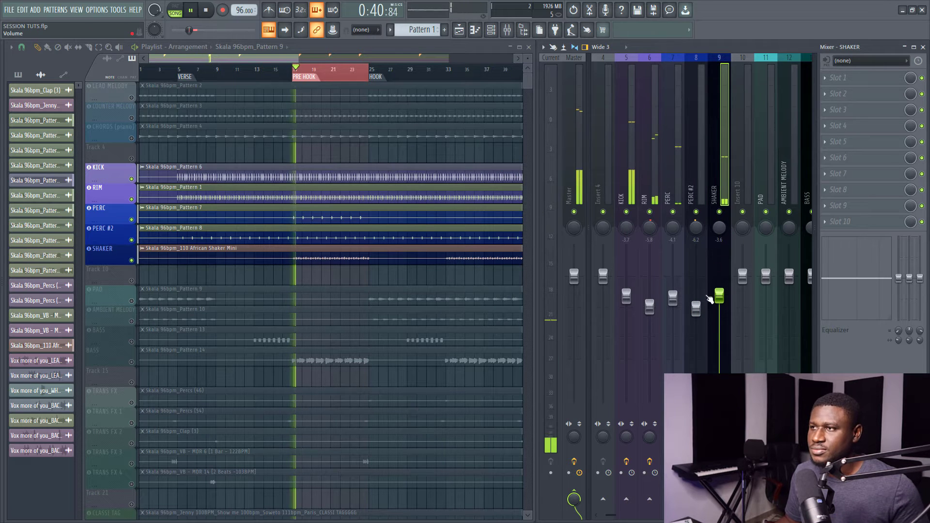
pyautogui.moveTo(720, 297); pyautogui.dragTo(720, 322)
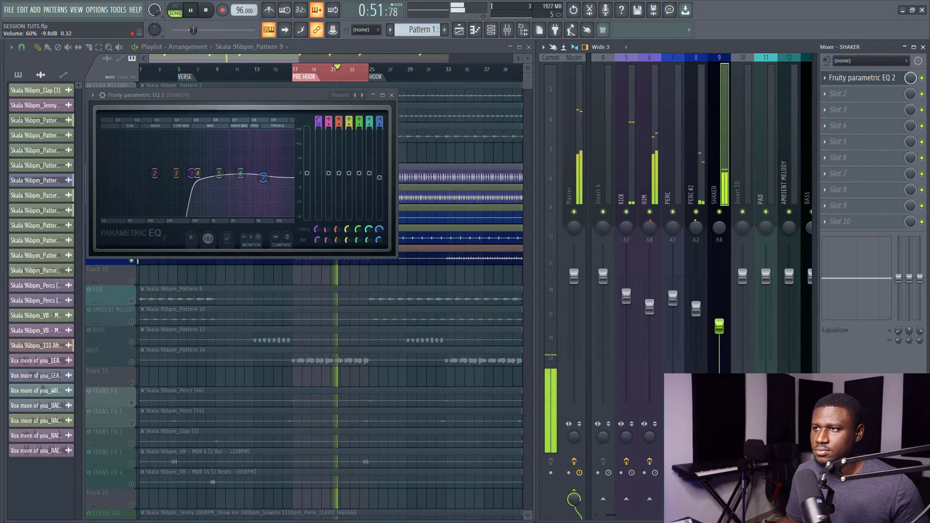
# - Pan SHAKER right with its fader at about -10.9 dB, and rebalance the KICK fader to about -3.9 dB
pyautogui.moveTo(720, 326); pyautogui.dragTo(719, 328)
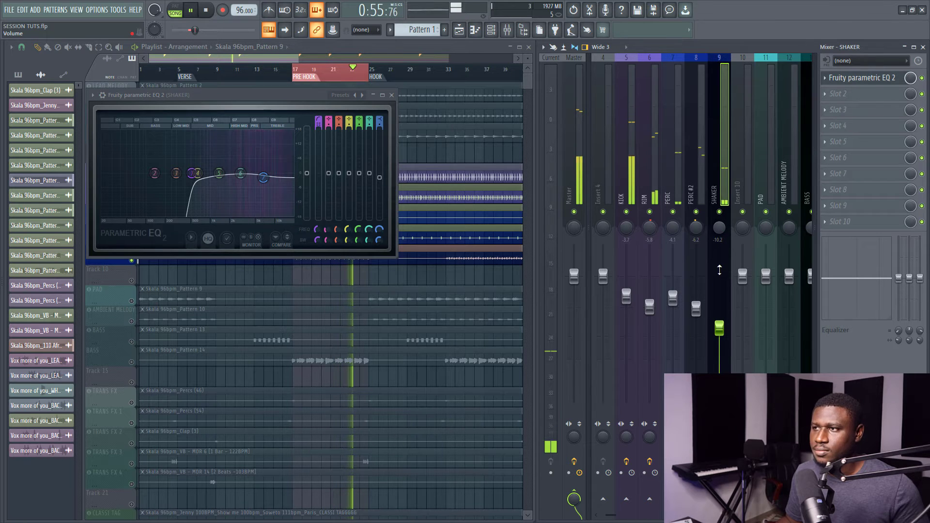
pyautogui.moveTo(720, 228); pyautogui.dragTo(720, 223)
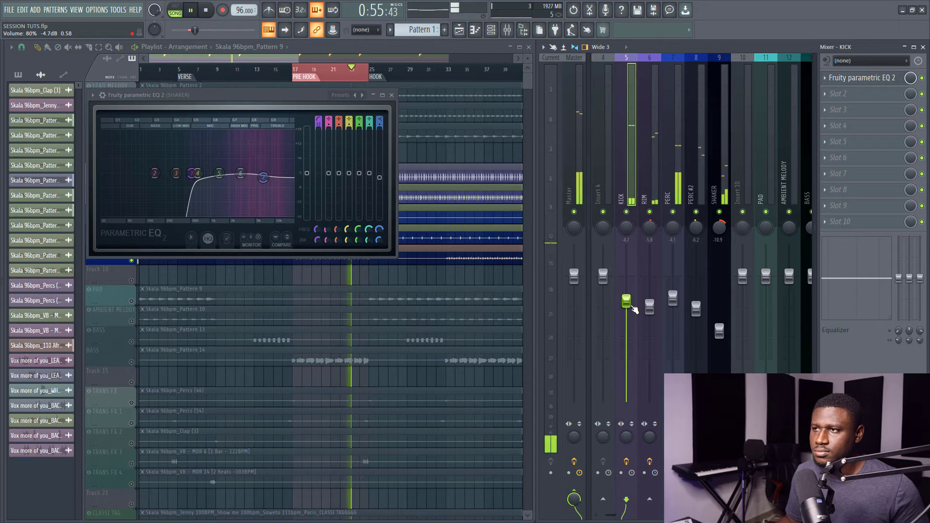
pyautogui.moveTo(631, 305); pyautogui.dragTo(632, 300)
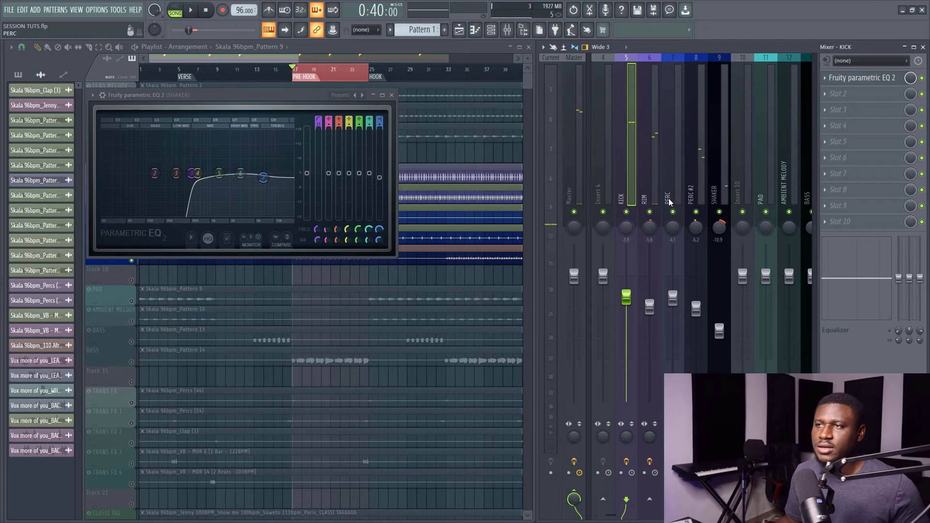
pyautogui.click(719, 172)
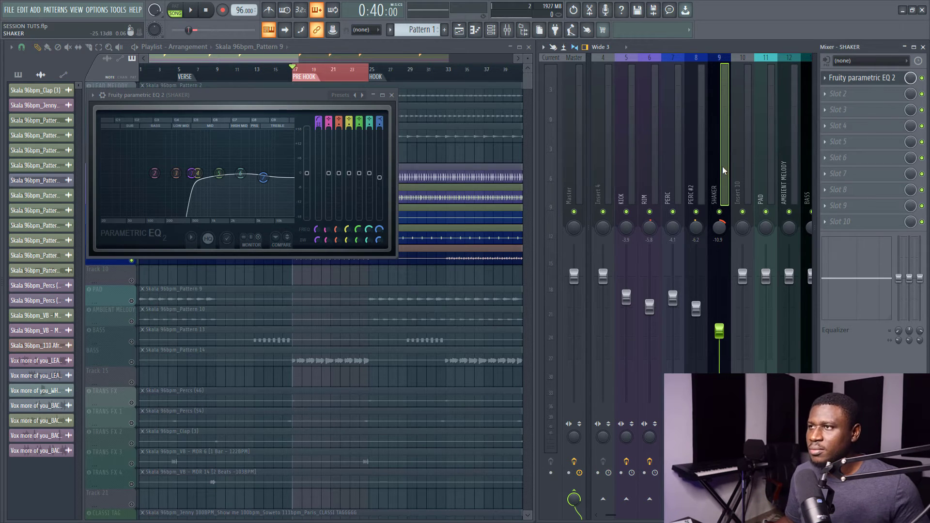
pyautogui.click(742, 169)
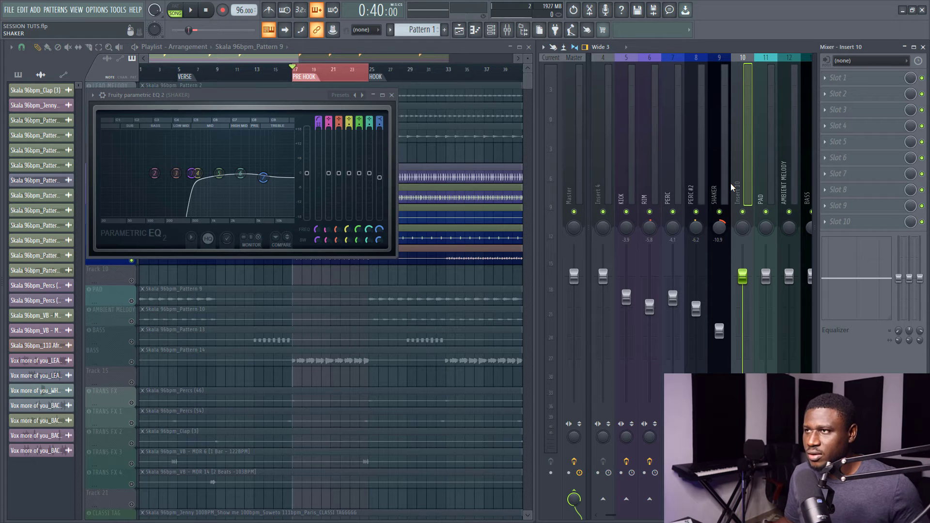
pyautogui.click(628, 184)
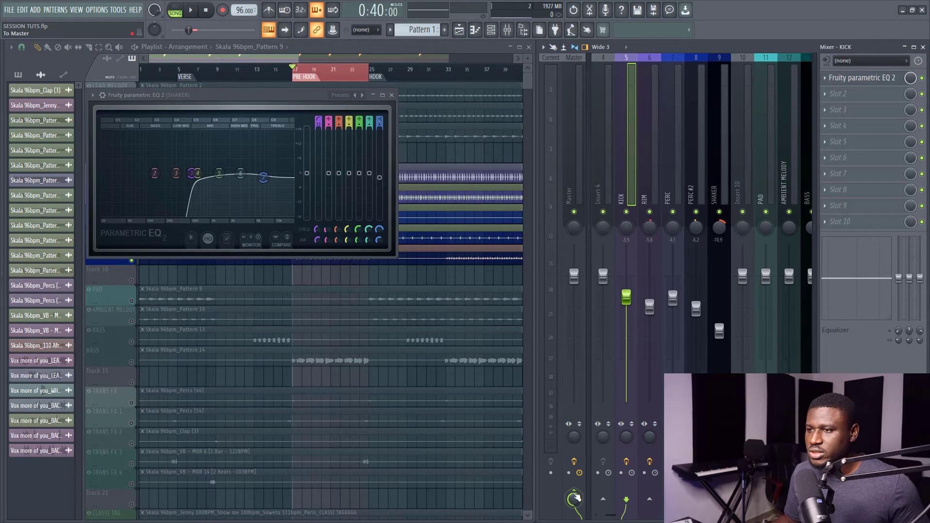
# - Name mixer insert 10 DRUM BUSS and give it a yellow green colour
pyautogui.click(738, 177)
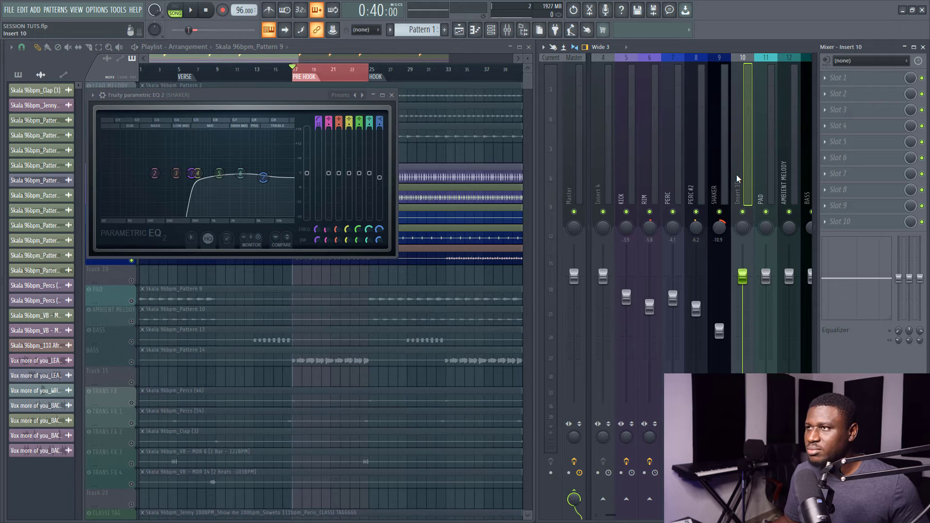
pyautogui.rightClick(738, 175)
pyautogui.click(769, 67)
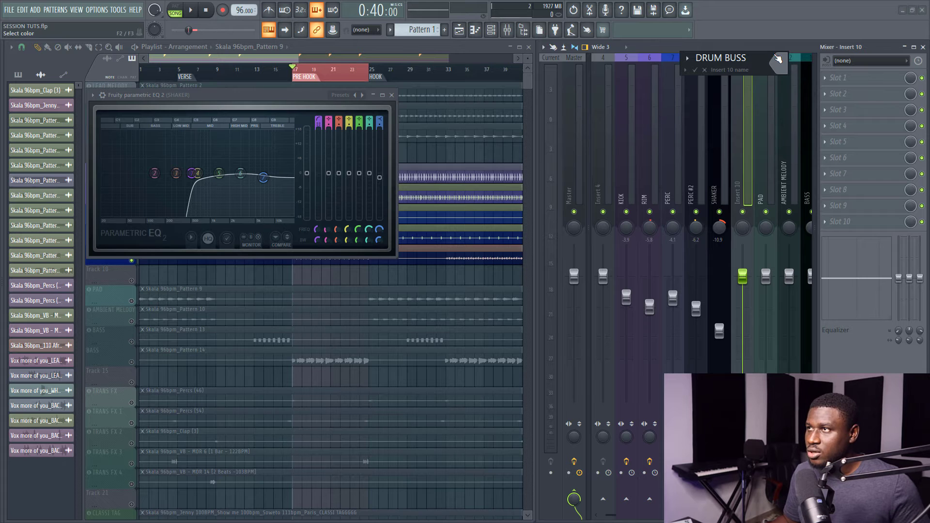
pyautogui.click(778, 58)
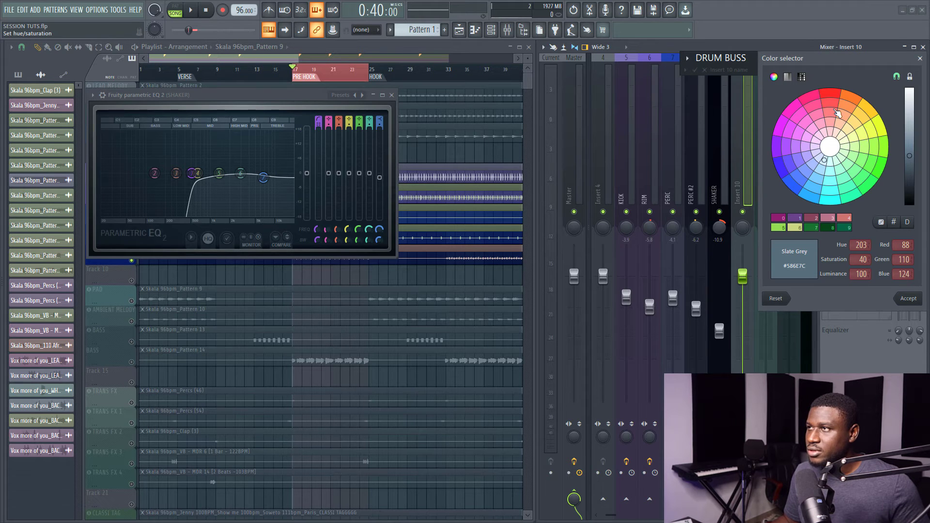
pyautogui.click(887, 144)
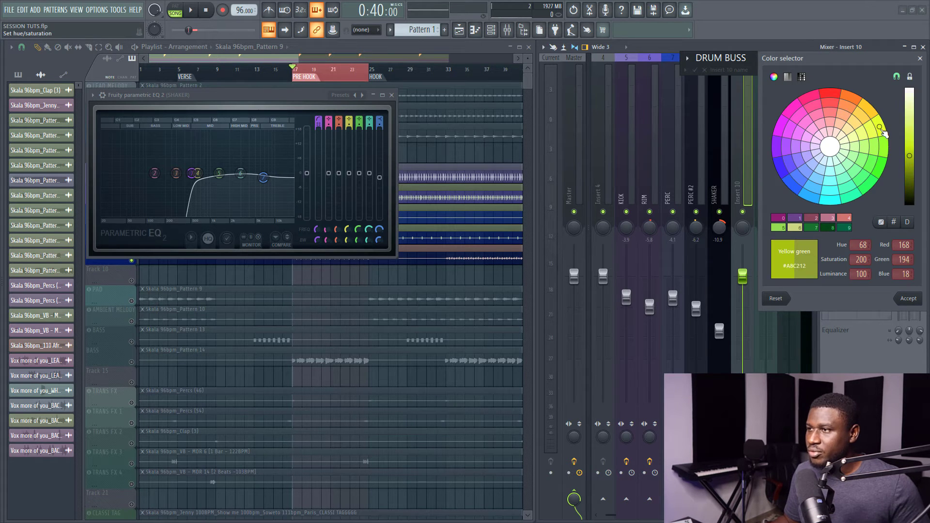
pyautogui.press('Return')
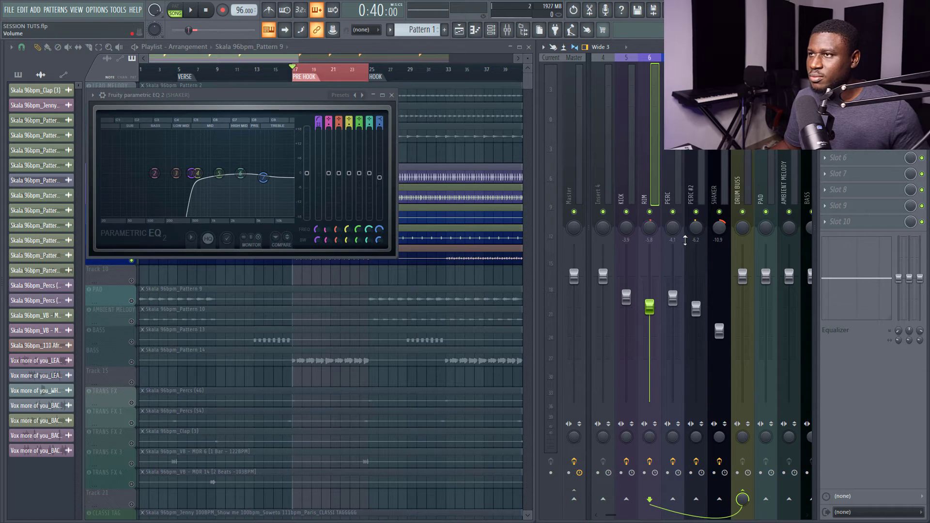
# - Route the KICK, RIM, PERC, PERC #2 and SHAKER mixer tracks only to DRUM BUSS instead of the Master
pyautogui.click(675, 199)
pyautogui.click(741, 503)
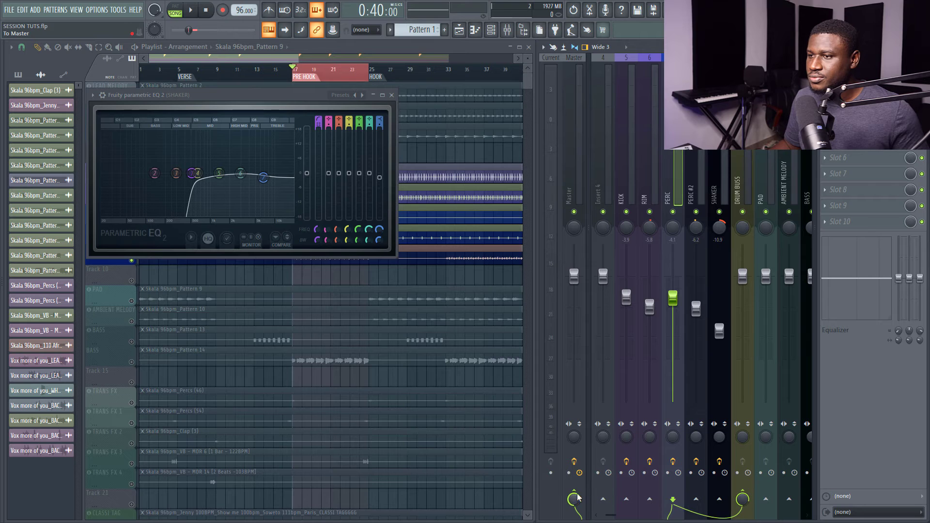
pyautogui.click(701, 181)
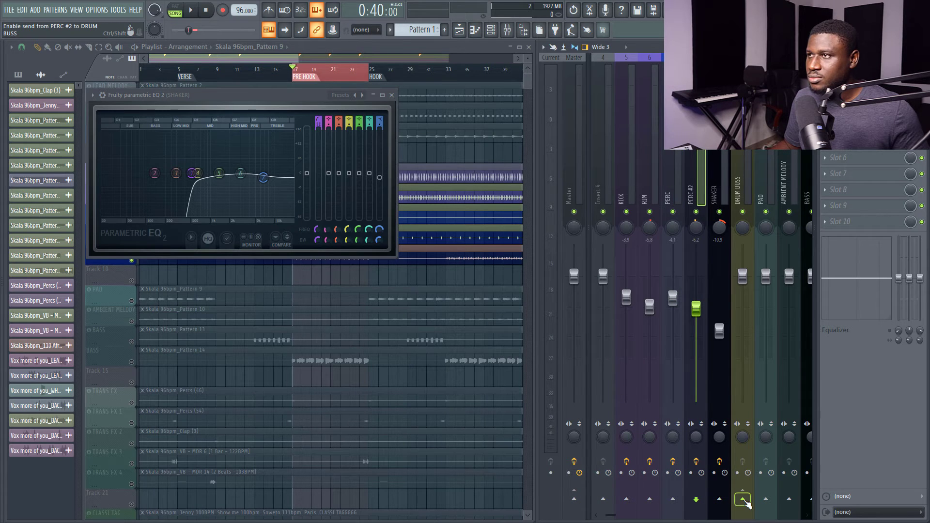
pyautogui.click(712, 186)
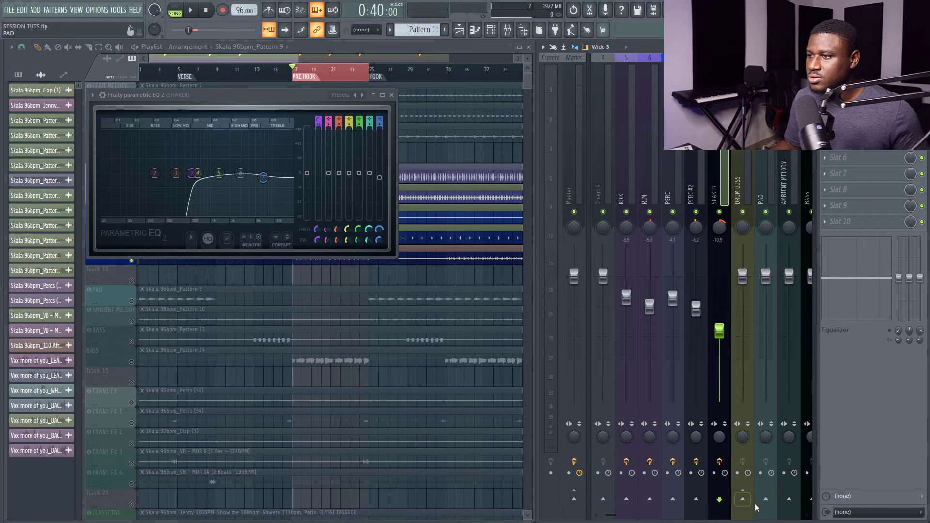
pyautogui.moveTo(714, 184); pyautogui.dragTo(625, 162)
pyautogui.moveTo(638, 163); pyautogui.dragTo(651, 164)
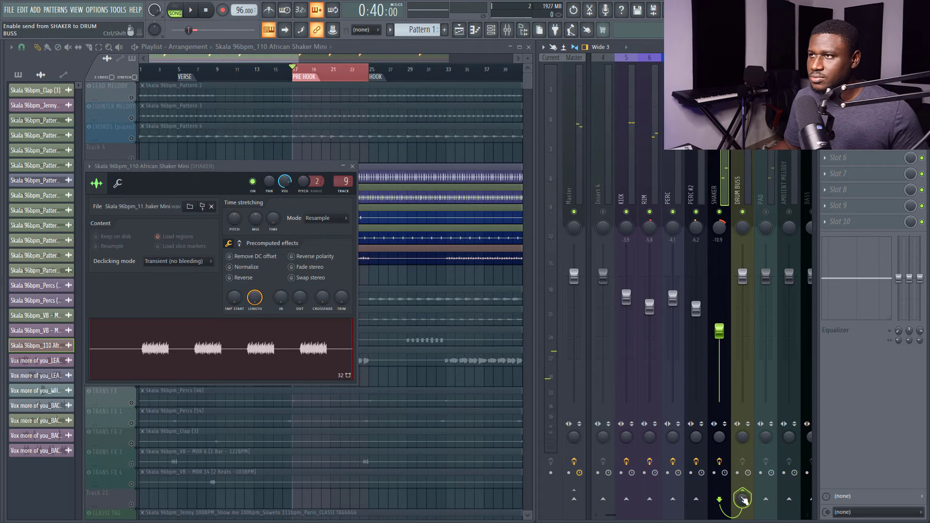
# - Lower the SHAKER fader to about -11.4 dB during pre-hook playback and close the shaker's sampler window
pyautogui.press('space')
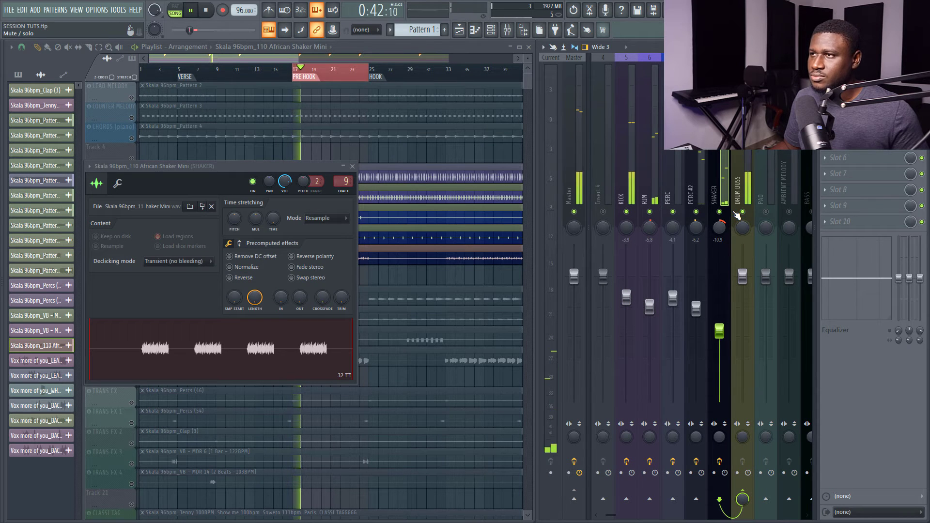
pyautogui.moveTo(719, 340); pyautogui.dragTo(720, 343)
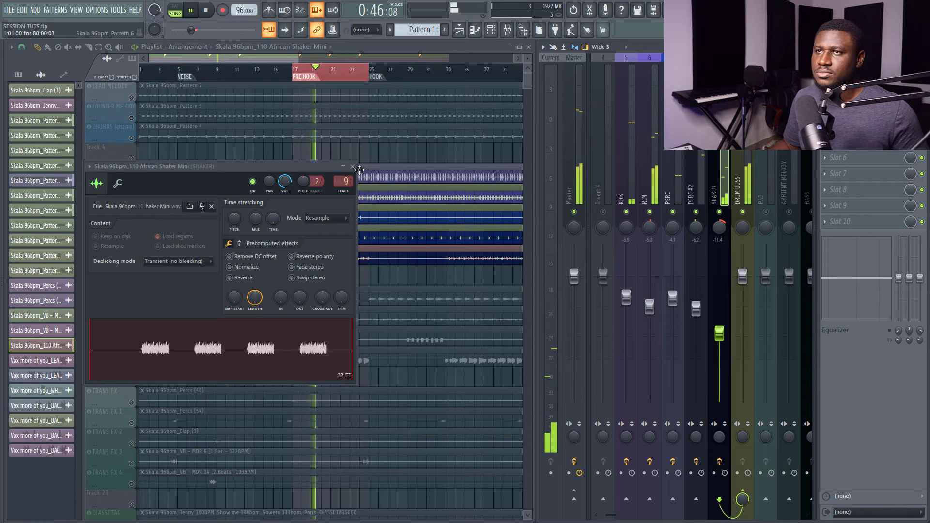
pyautogui.click(353, 167)
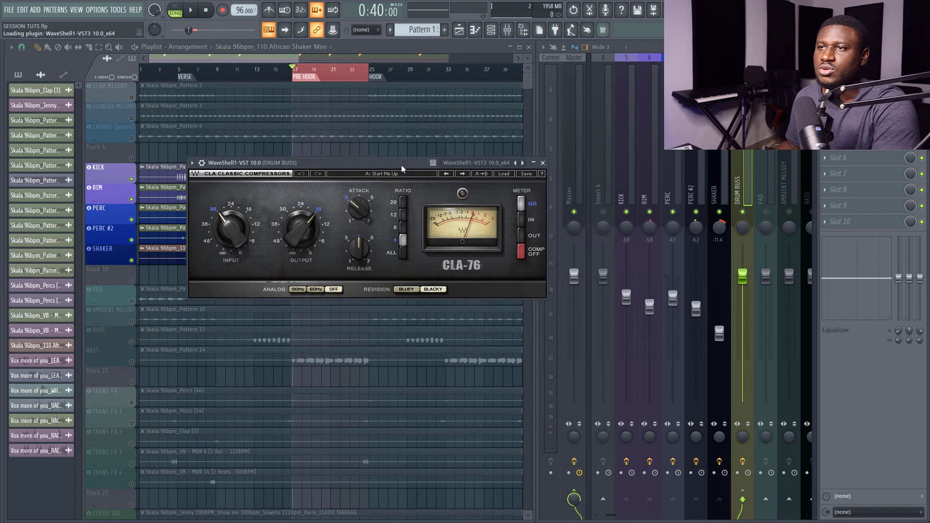
# - Compare the pre-hook drums with the CLA-76 compressor on DRUM BUSS switched on, bypassed, and on again
pyautogui.moveTo(401, 166); pyautogui.dragTo(405, 171)
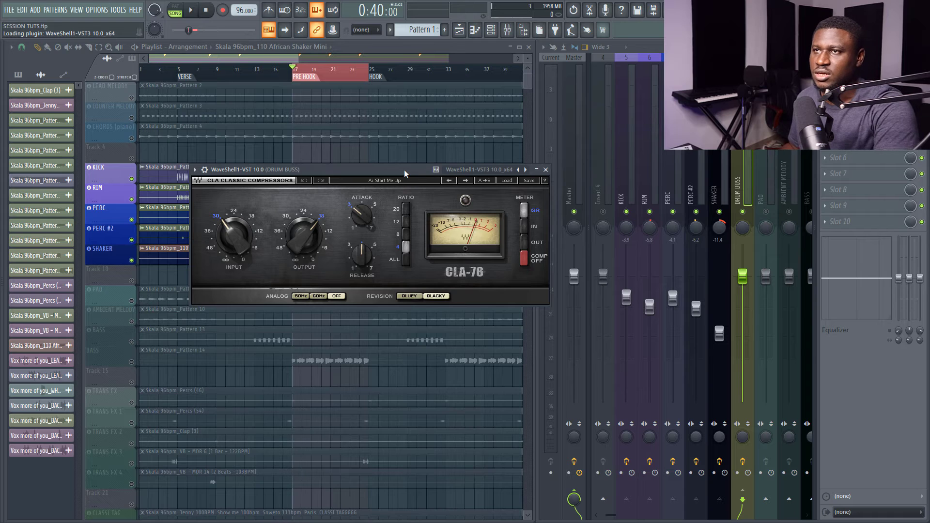
pyautogui.moveTo(404, 170); pyautogui.dragTo(465, 222)
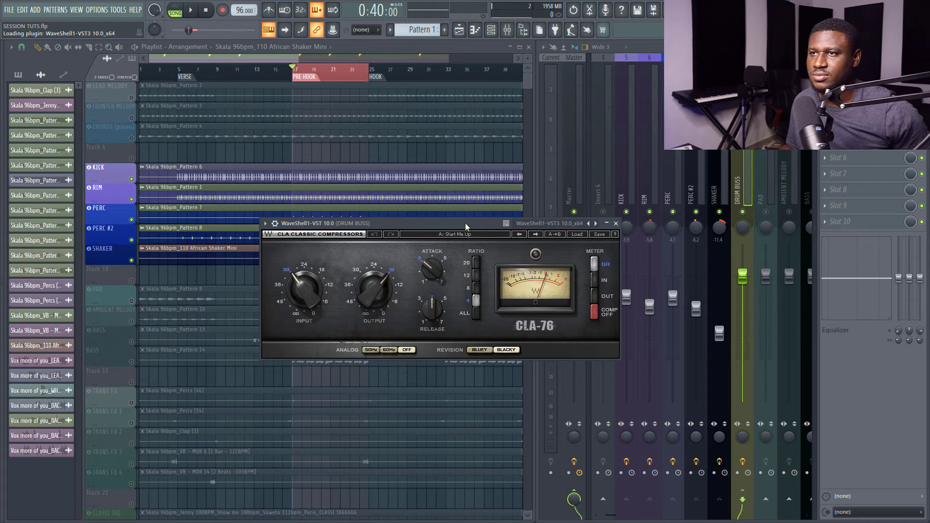
pyautogui.press('space')
pyautogui.click(274, 225)
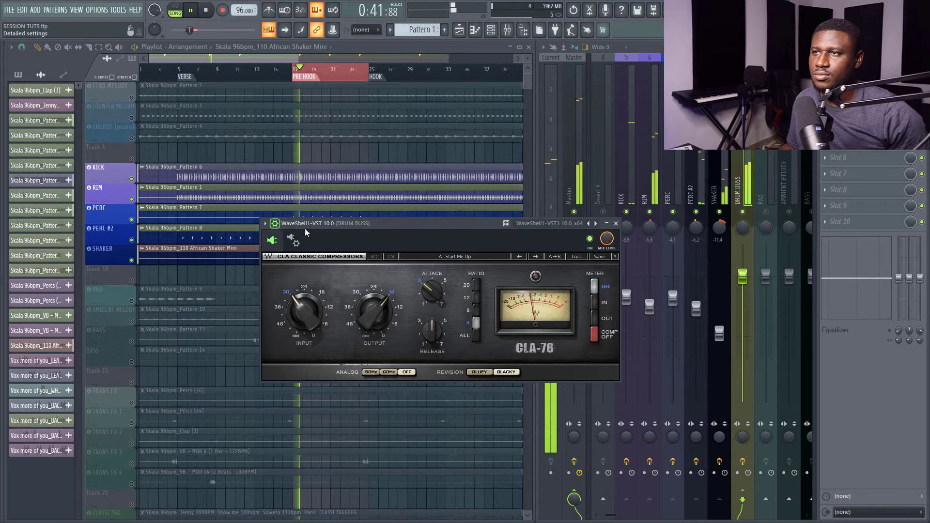
pyautogui.press('space')
pyautogui.click(591, 240)
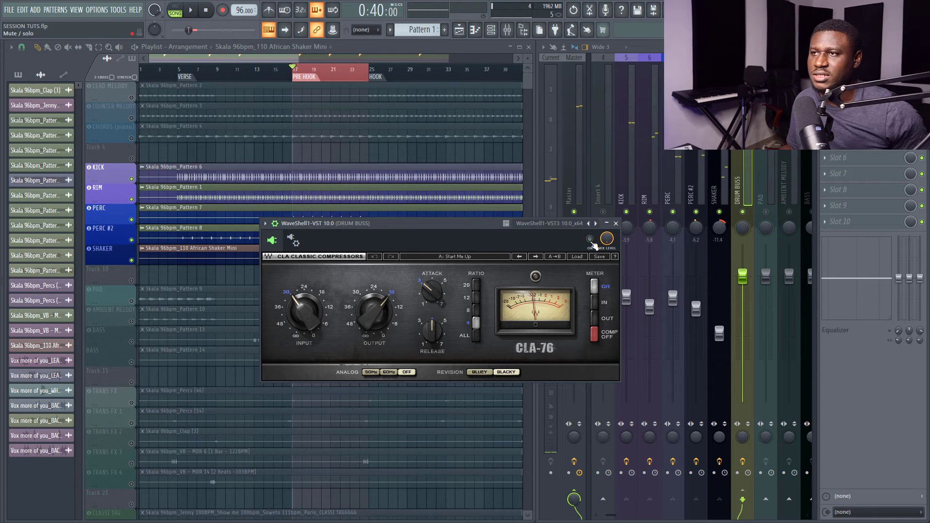
pyautogui.press('space')
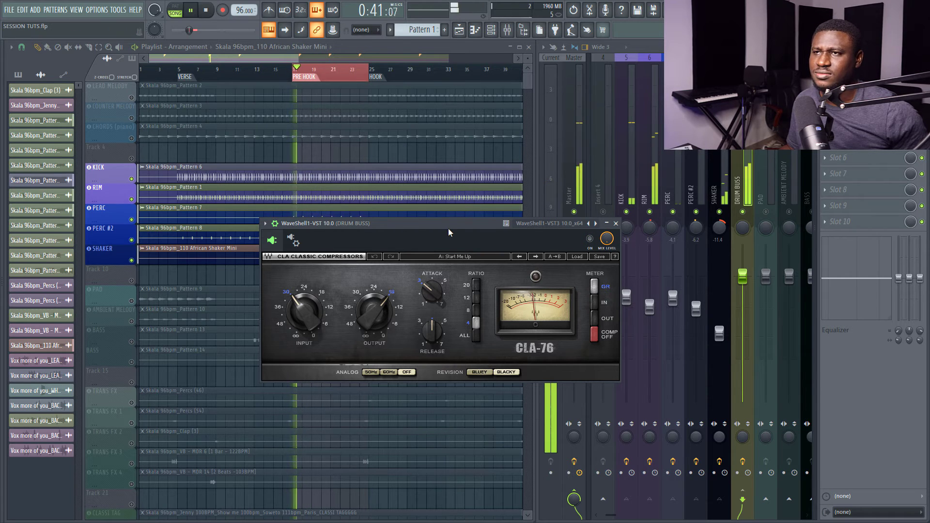
pyautogui.click(590, 239)
pyautogui.press('space')
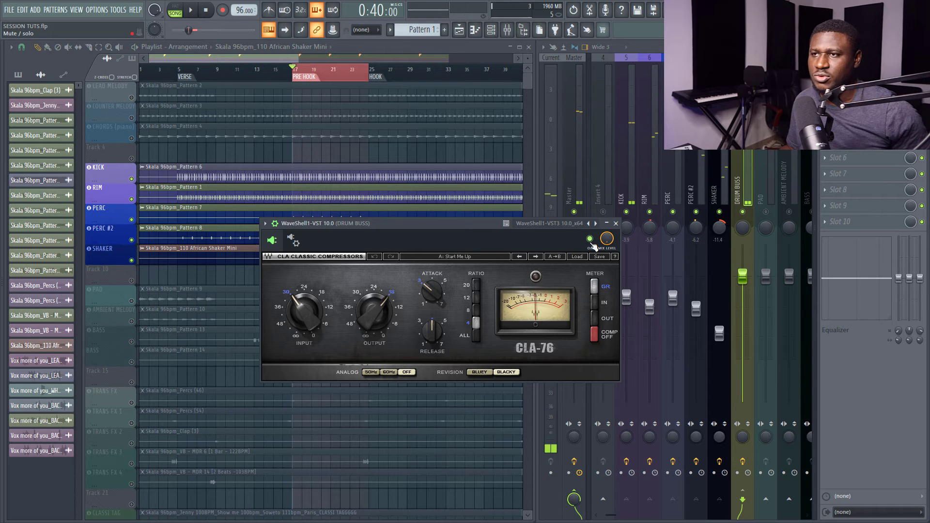
pyautogui.press('space')
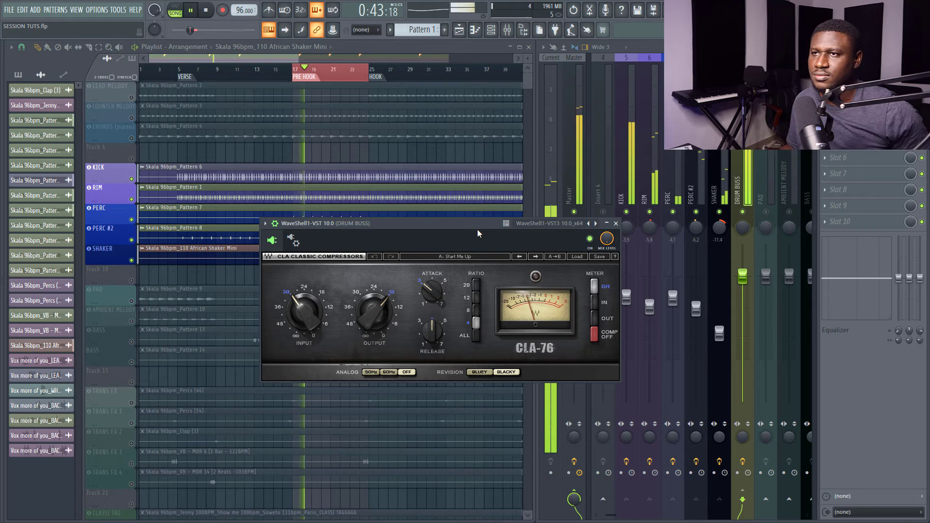
pyautogui.press('space')
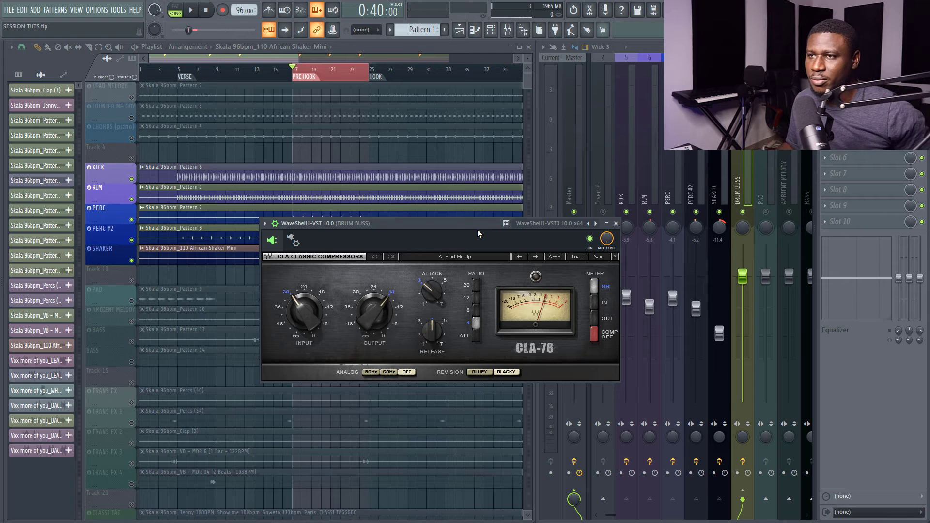
# - Set the CLA-76 attack to about 5.56 and release to about 6.13, auditioning the drums after each change
pyautogui.moveTo(432, 290); pyautogui.dragTo(432, 287)
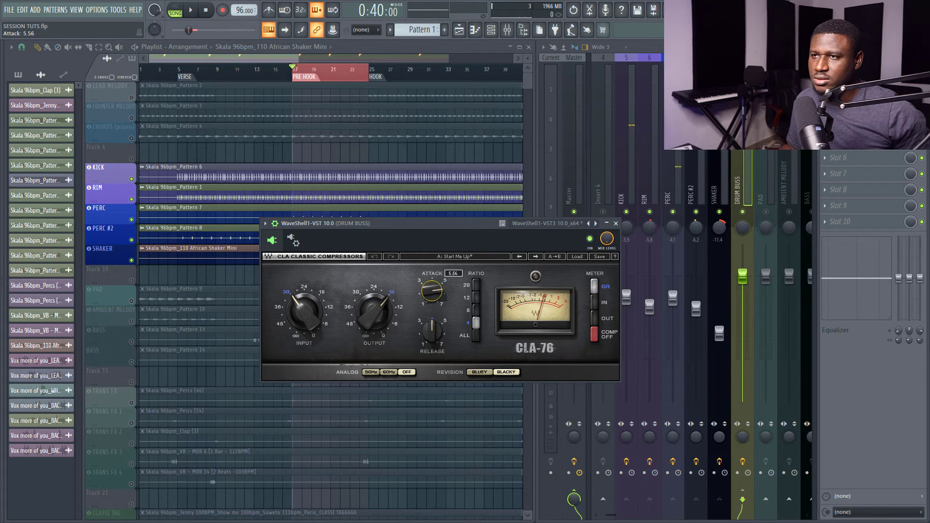
pyautogui.press('space')
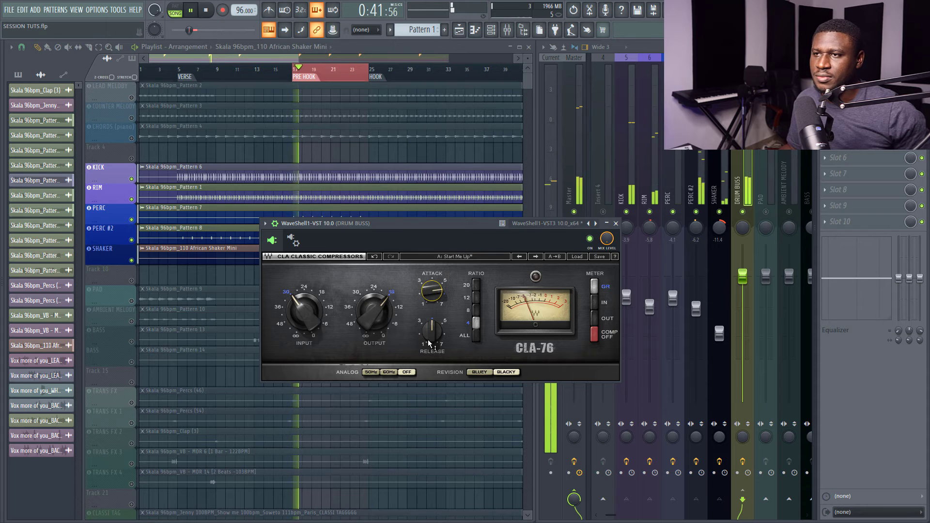
pyautogui.press('space')
pyautogui.click(429, 341)
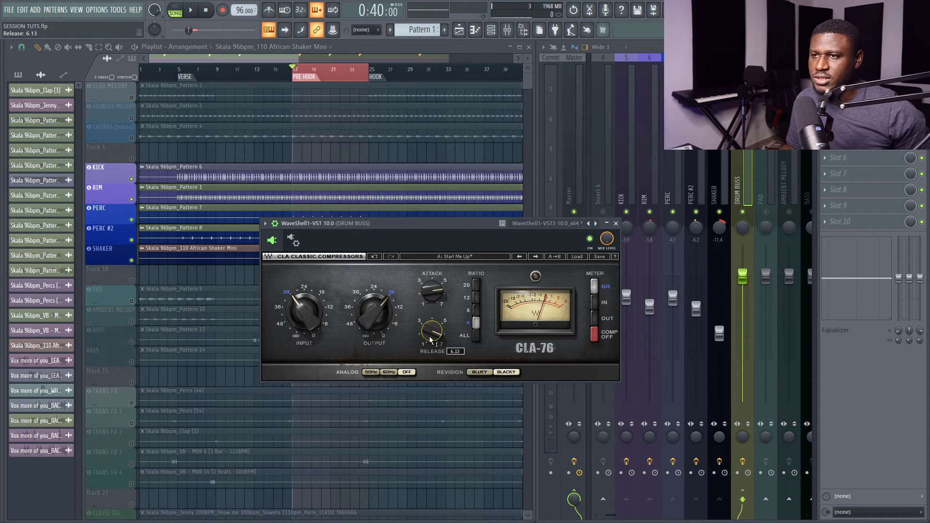
pyautogui.press('space')
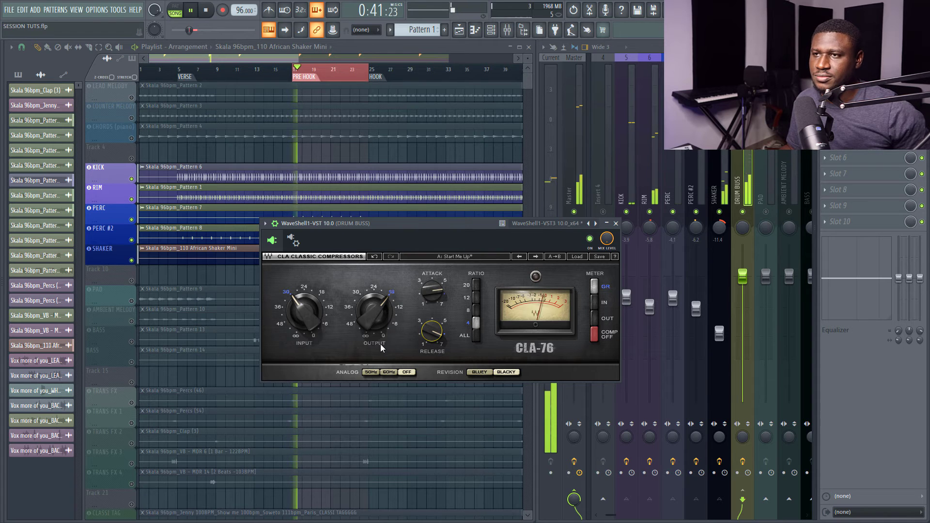
pyautogui.moveTo(423, 331)
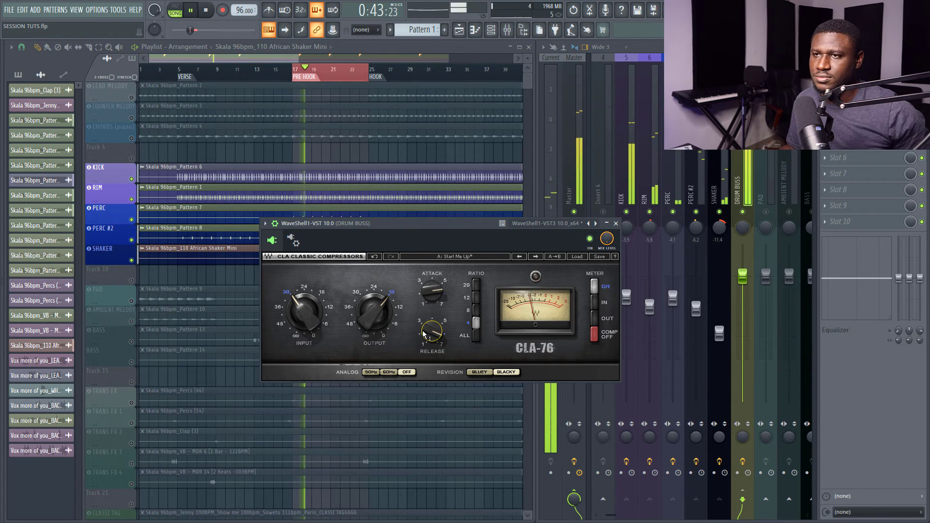
pyautogui.press('space')
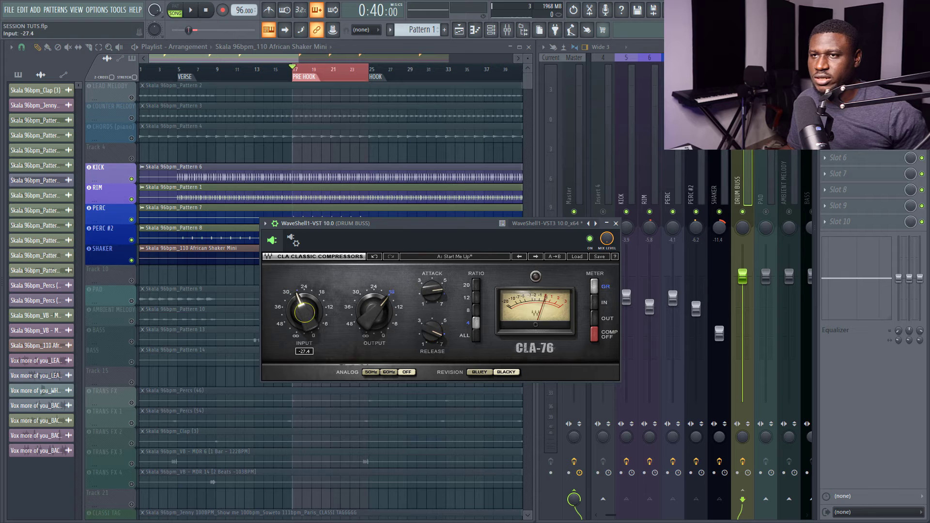
# - Set the CLA-76 input to about -32.0 while auditioning the drums, and close the compressor
pyautogui.press('space')
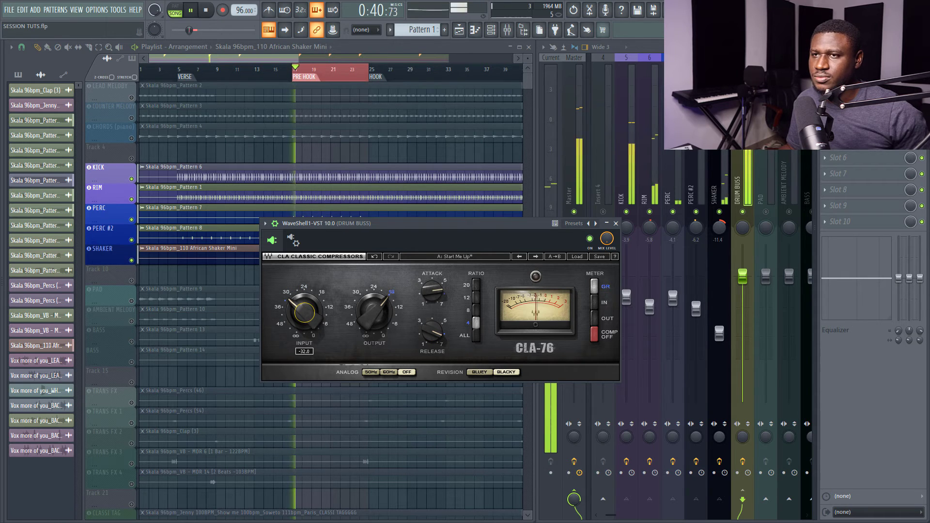
pyautogui.moveTo(305, 312); pyautogui.dragTo(304, 312)
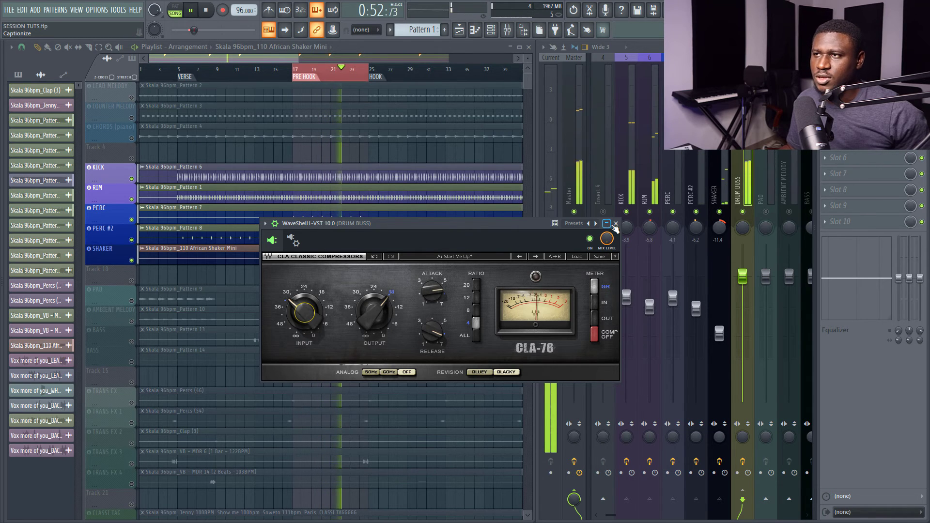
pyautogui.click(616, 223)
pyautogui.press('space')
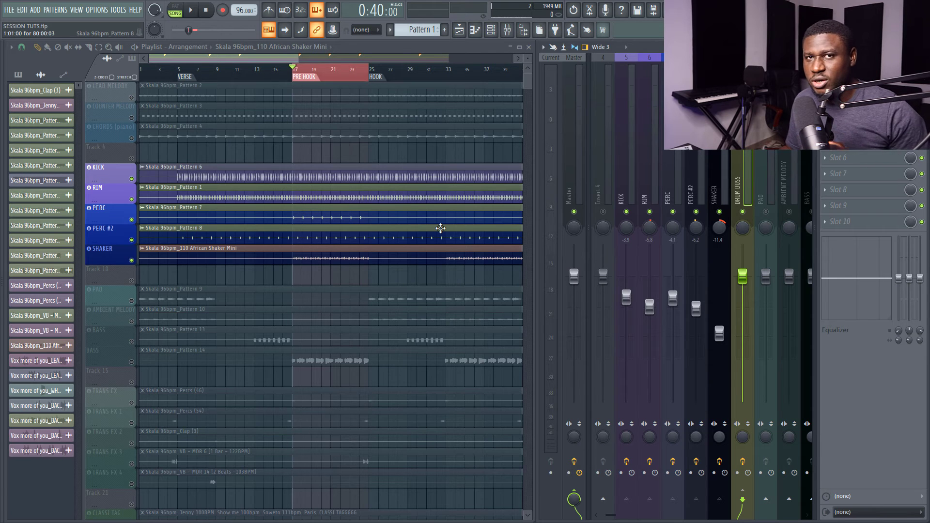
# - Play the pre-hook and fine-tune the SHAKER fader to about -11.3 dB
pyautogui.click(704, 179)
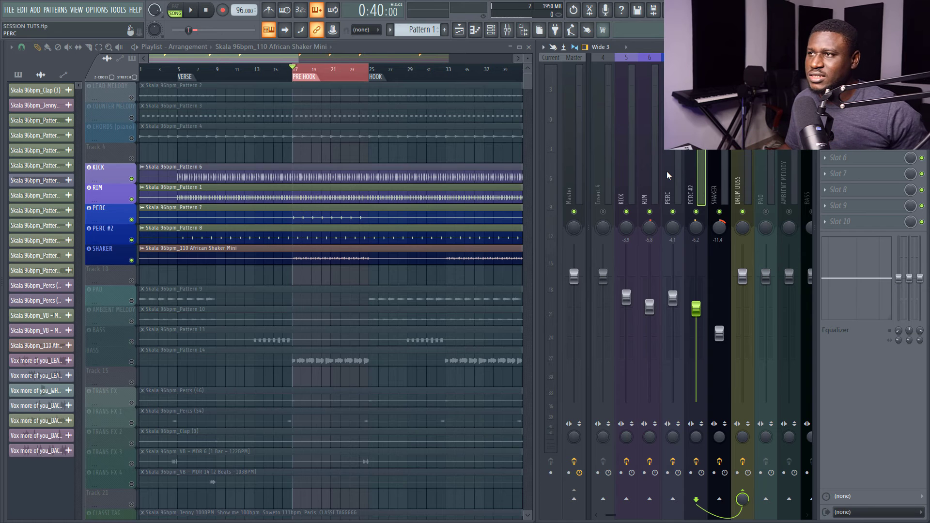
pyautogui.press('space')
pyautogui.click(720, 207)
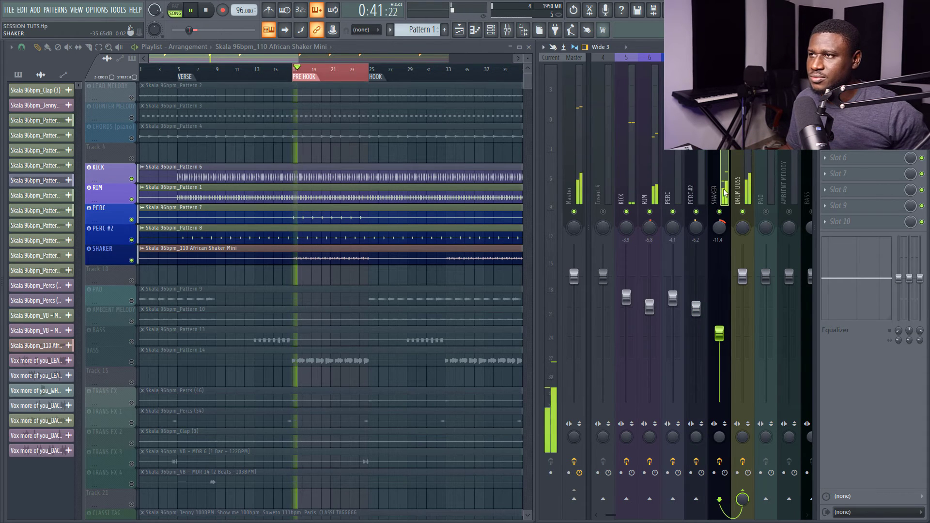
pyautogui.click(720, 211)
pyautogui.moveTo(720, 333); pyautogui.dragTo(720, 333)
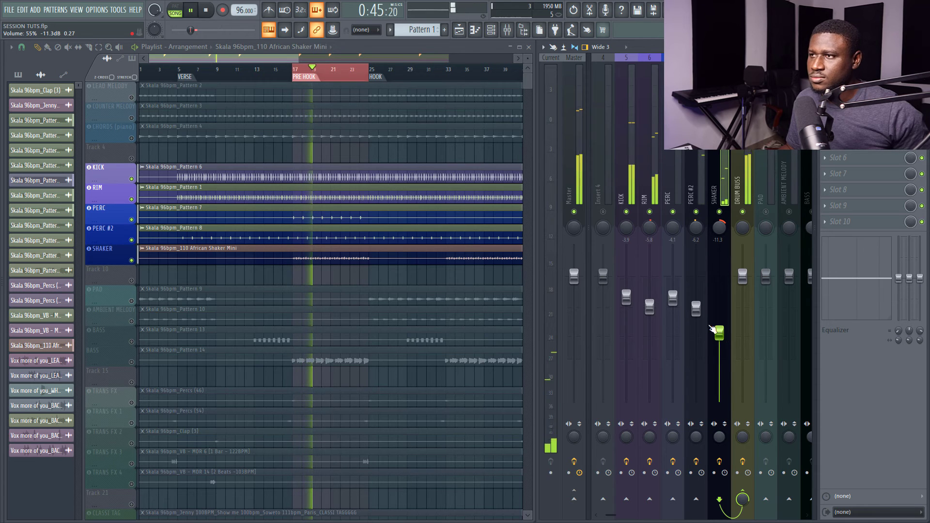
# - Rebalance the drums during playback by lowering PERC #2 to about -9.8 dB and KICK to about -4.9 dB
pyautogui.click(692, 193)
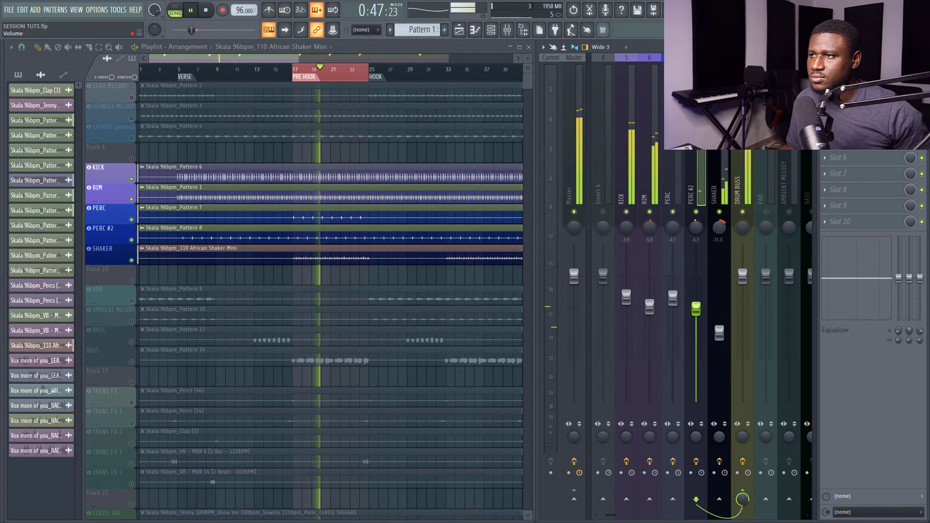
pyautogui.moveTo(626, 297); pyautogui.dragTo(626, 300)
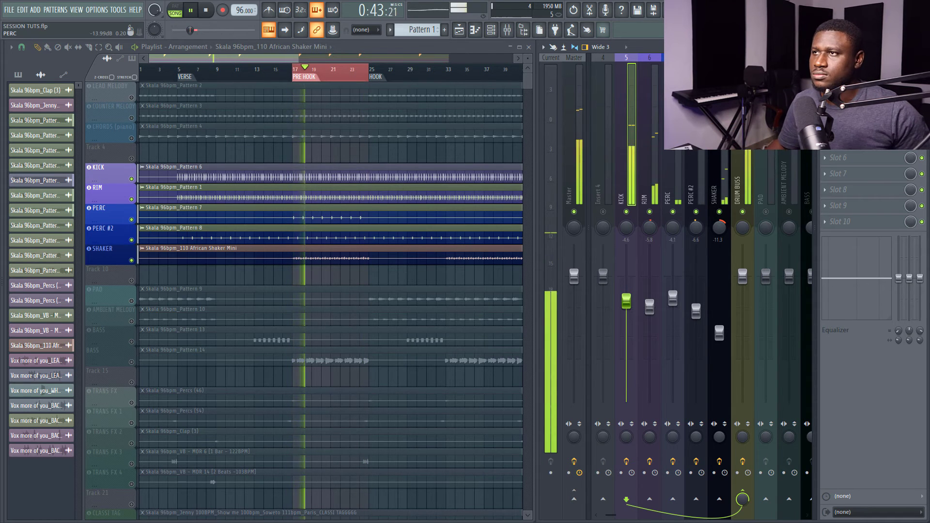
pyautogui.click(654, 157)
pyautogui.moveTo(650, 307); pyautogui.dragTo(697, 326)
pyautogui.moveTo(626, 306); pyautogui.dragTo(626, 303)
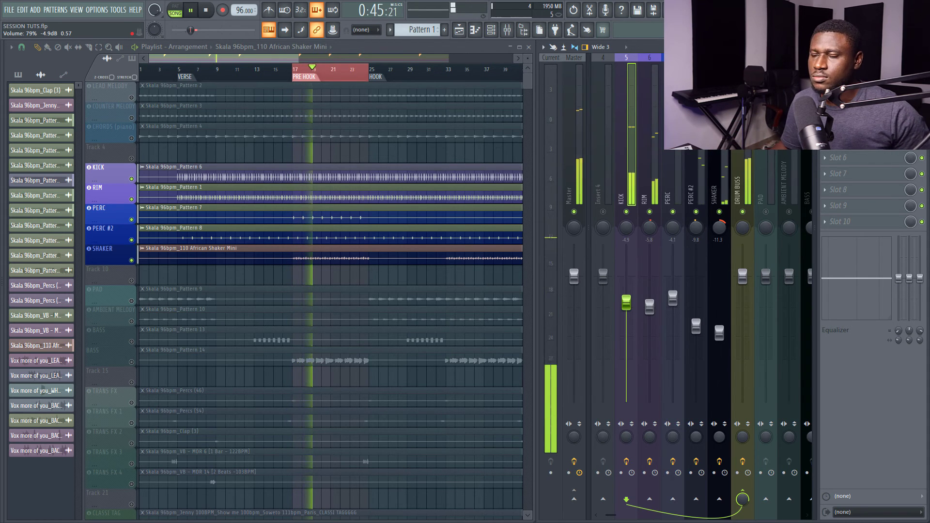
# - Add the Solid State Logic G-EQ to DRUM BUSS, set its HF gain to about -3.67 dB while auditioning, and close it
pyautogui.press('space')
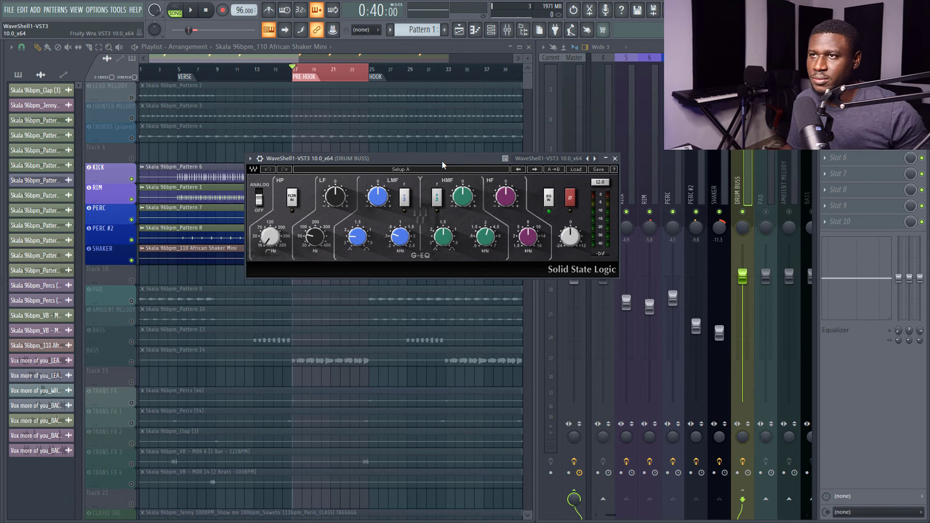
pyautogui.press('space')
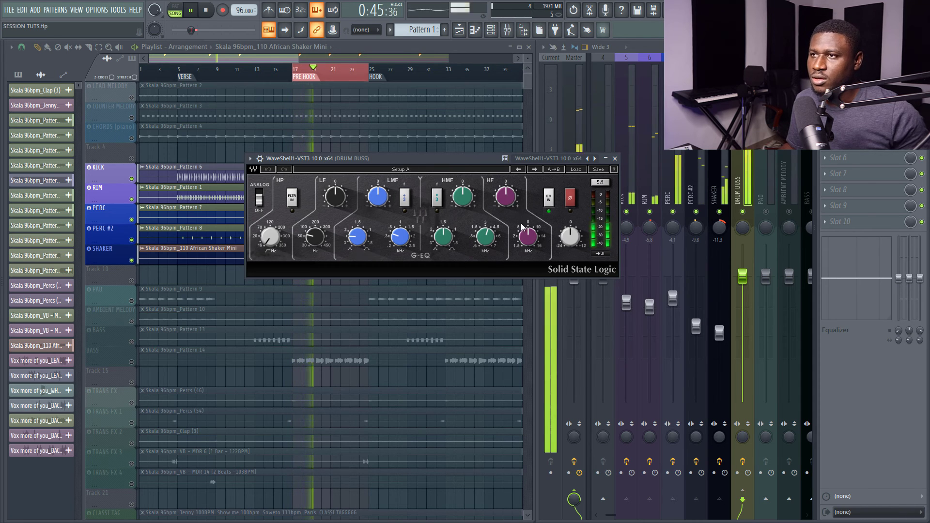
pyautogui.press('space')
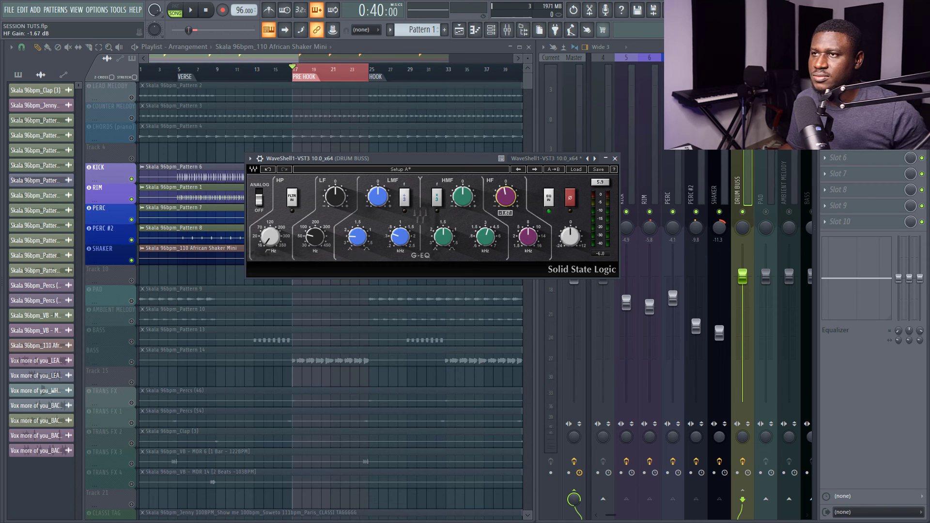
pyautogui.press('space')
pyautogui.moveTo(506, 196)
pyautogui.mouseDown()
pyautogui.moveTo(505, 209)
pyautogui.moveTo(505, 195)
pyautogui.mouseUp()
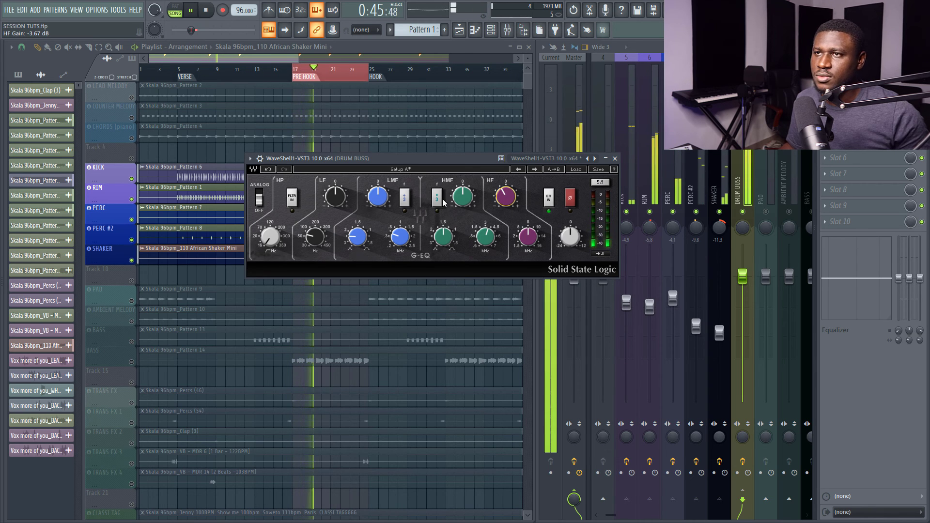
pyautogui.press('space')
pyautogui.click(615, 158)
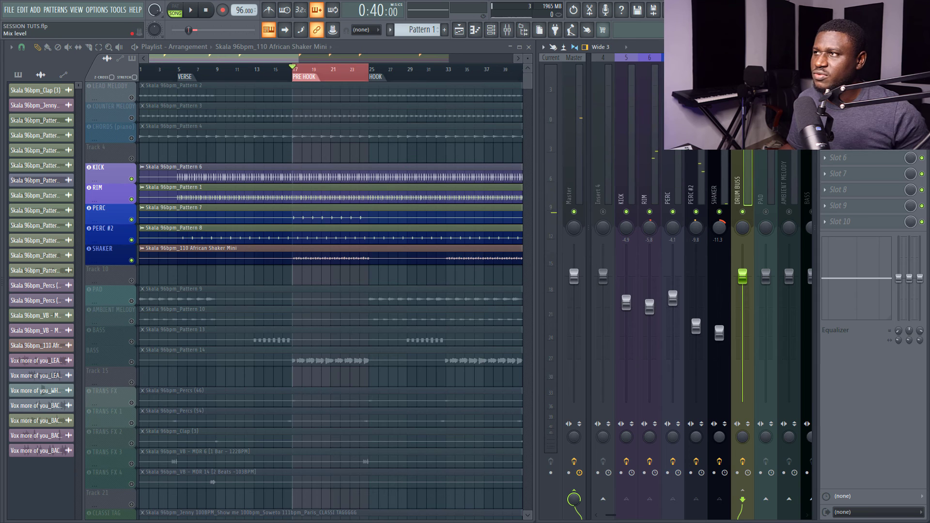
# - Audition the pre-hook drums with the bus EQ applied, and reopen the G-EQ on DRUM BUSS
pyautogui.press('space')
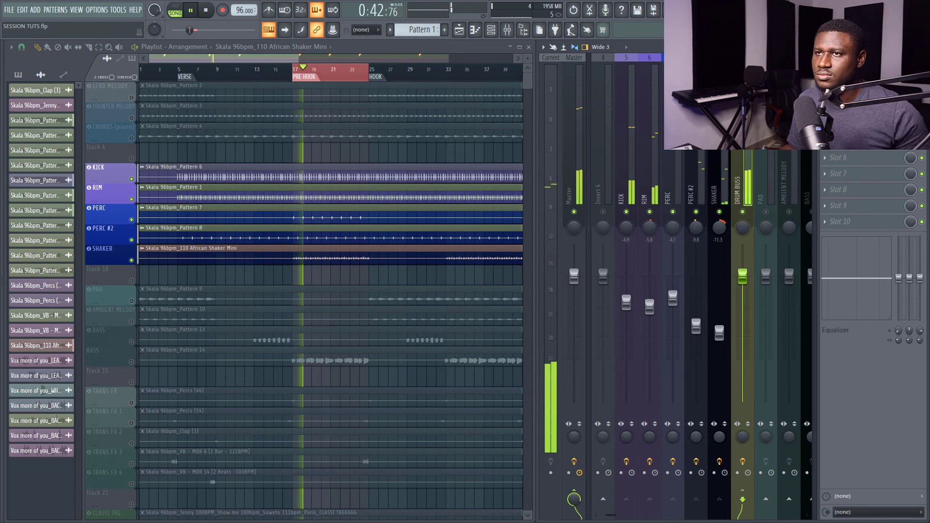
pyautogui.press('space')
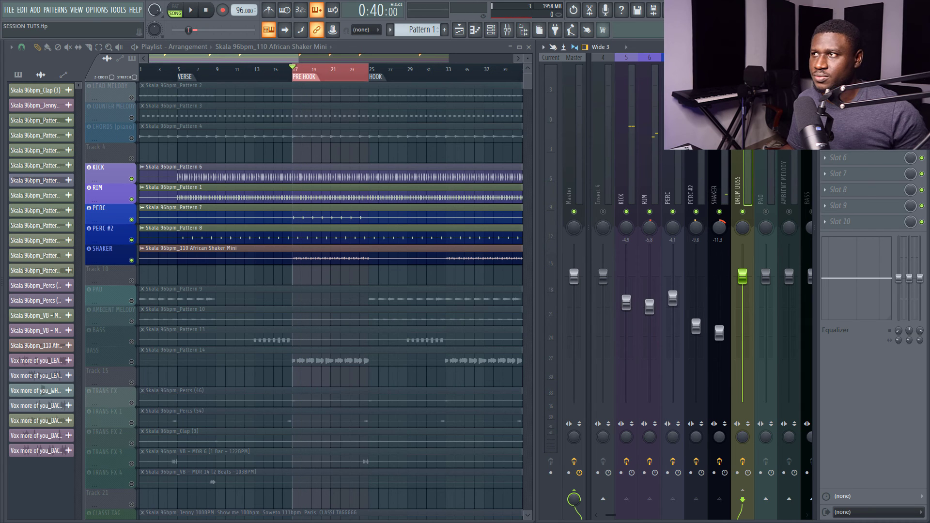
pyautogui.press('space')
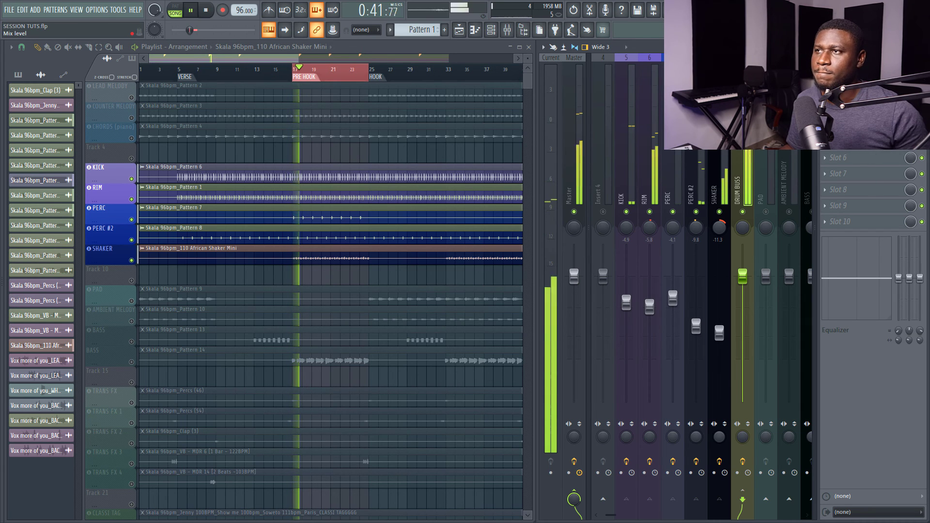
pyautogui.click(863, 77)
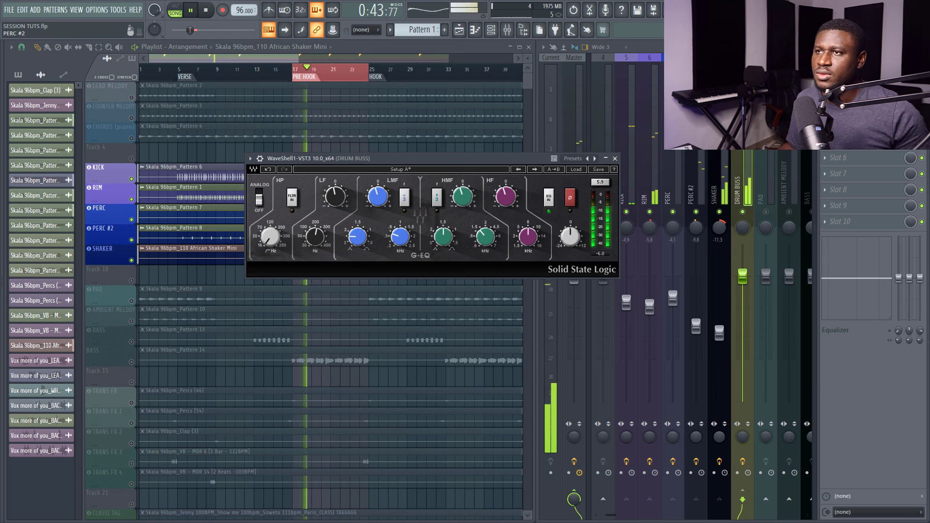
pyautogui.press('space')
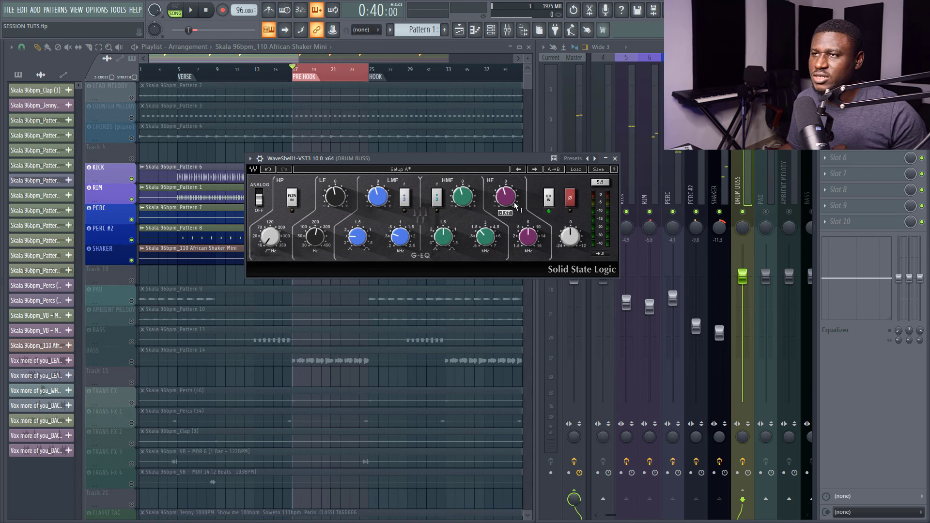
# - Pan SHAKER to about 21% right and lower its fader to about -13.3 dB during pre-hook playback, closing the G-EQ
pyautogui.click(673, 176)
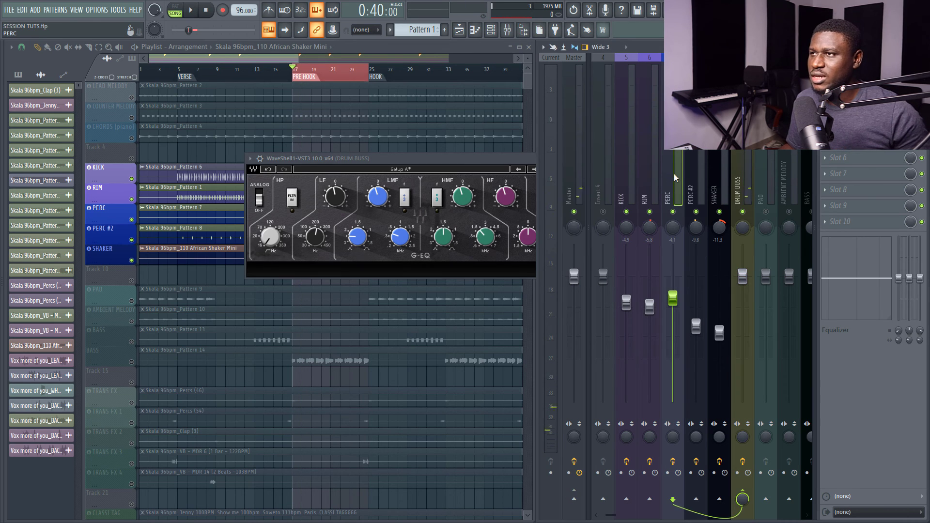
pyautogui.click(714, 176)
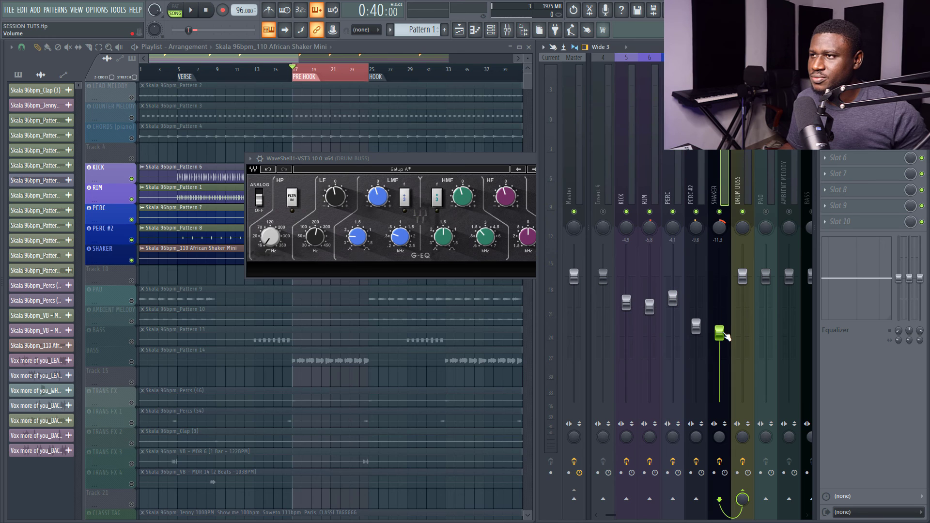
pyautogui.press('space')
pyautogui.moveTo(726, 335)
pyautogui.mouseDown()
pyautogui.moveTo(726, 388)
pyautogui.moveTo(726, 340)
pyautogui.mouseUp()
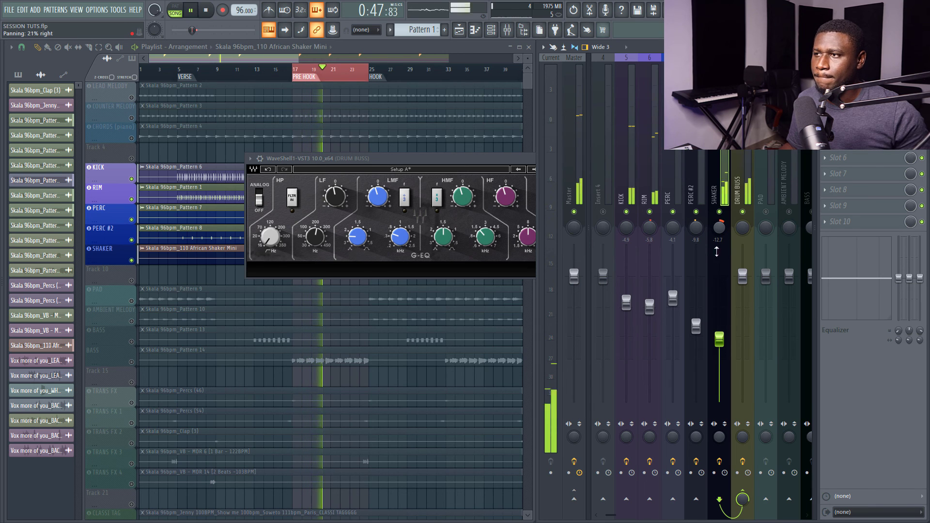
pyautogui.moveTo(718, 350); pyautogui.dragTo(720, 342)
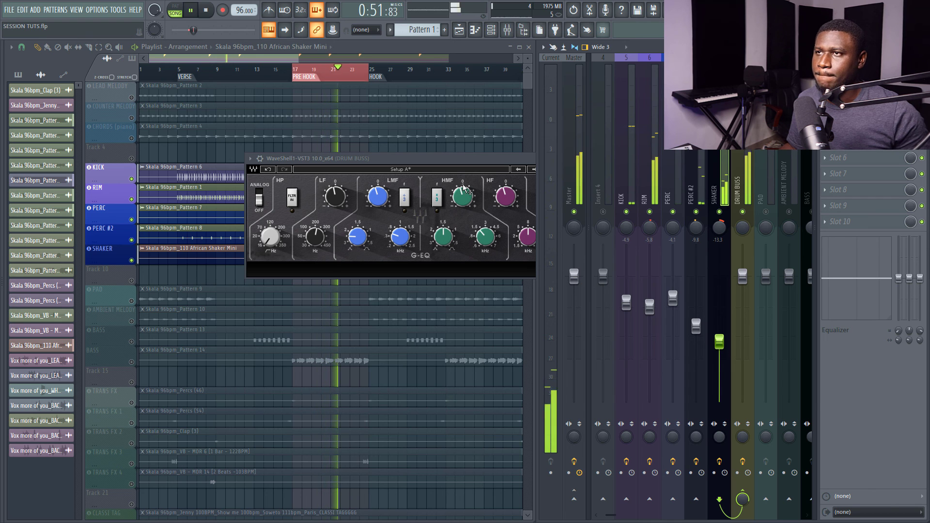
pyautogui.click(469, 163)
pyautogui.click(614, 159)
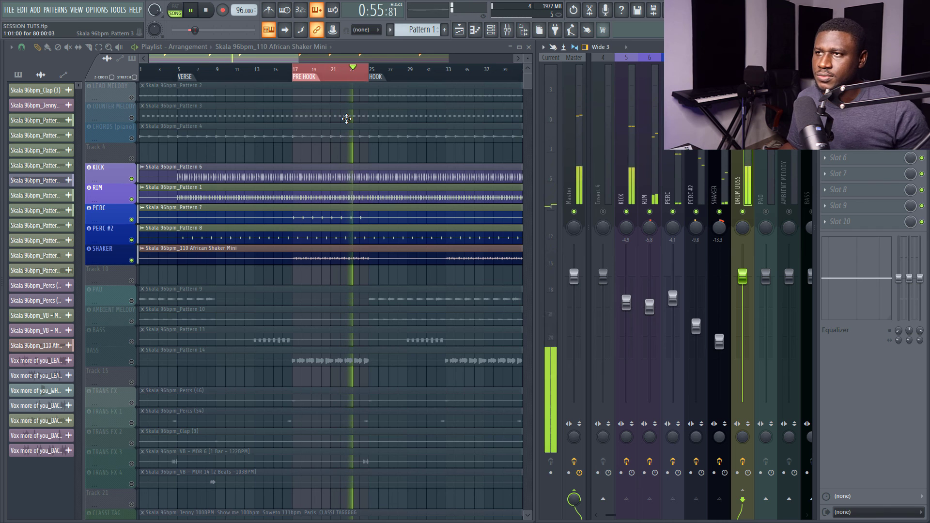
pyautogui.press('space')
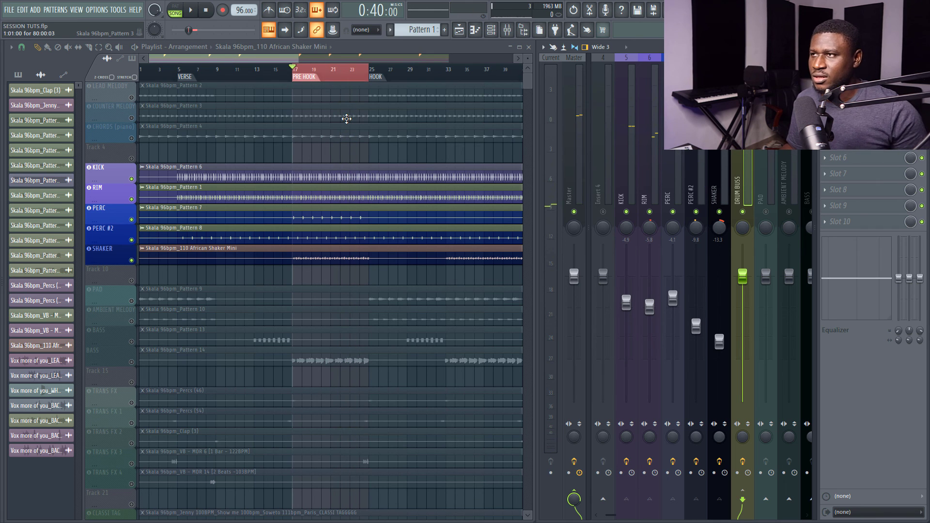